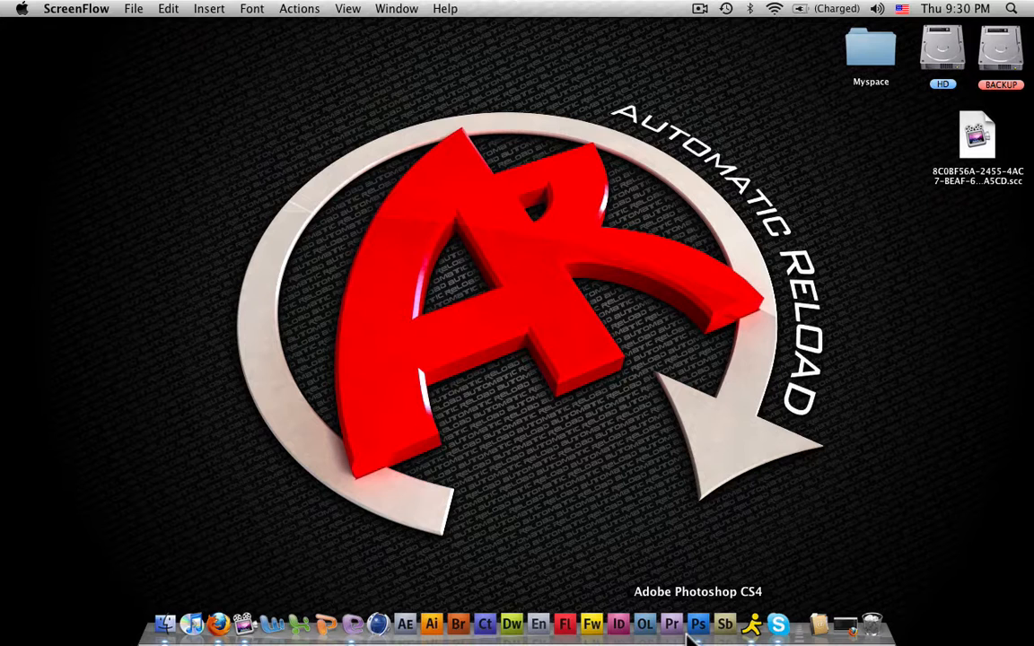
Launch Photoshop from the Dock icon.
{"action": "left_click", "coordinate": [697, 622]}
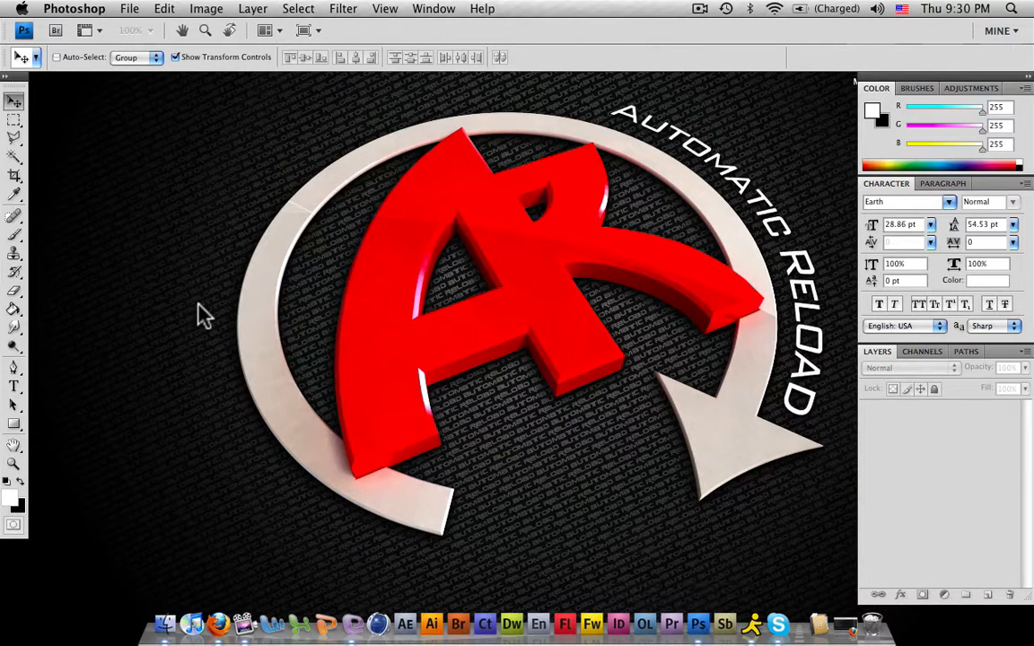
Create a 9 by 7 inch, 72 ppi document with a white background and enlarge its window.
{"action": "left_click", "coordinate": [130, 9]}
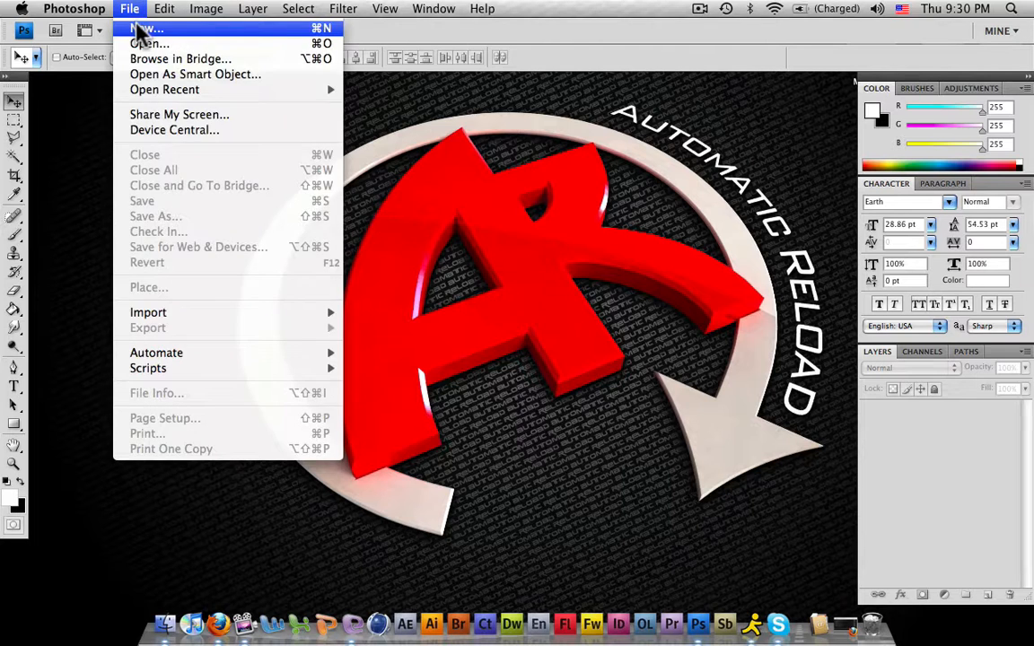
{"action": "left_click", "coordinate": [143, 25]}
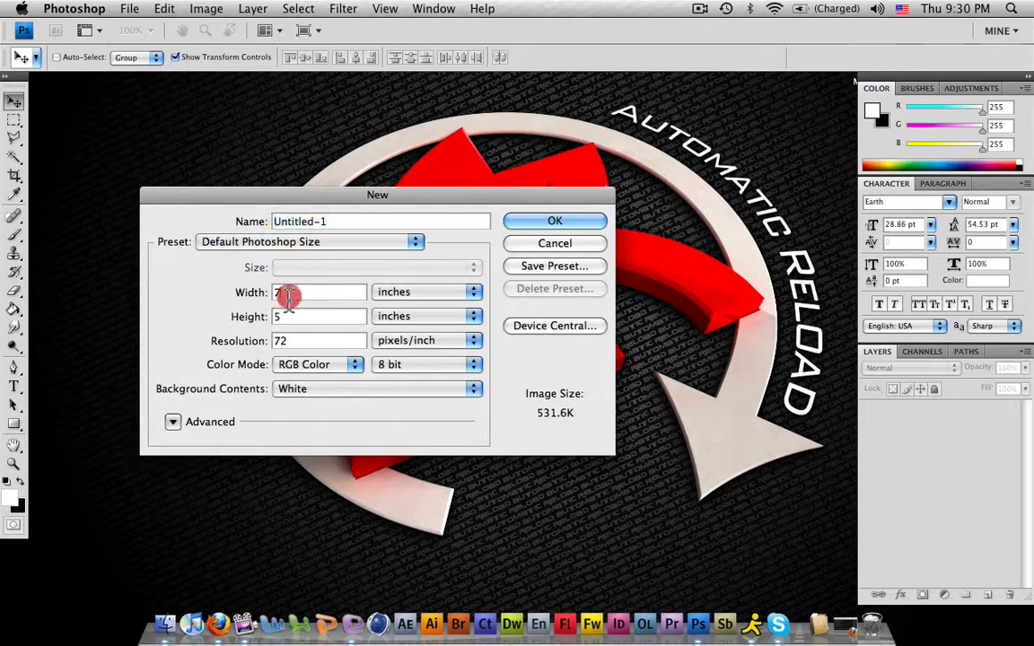
{"action": "type", "text": "9"}
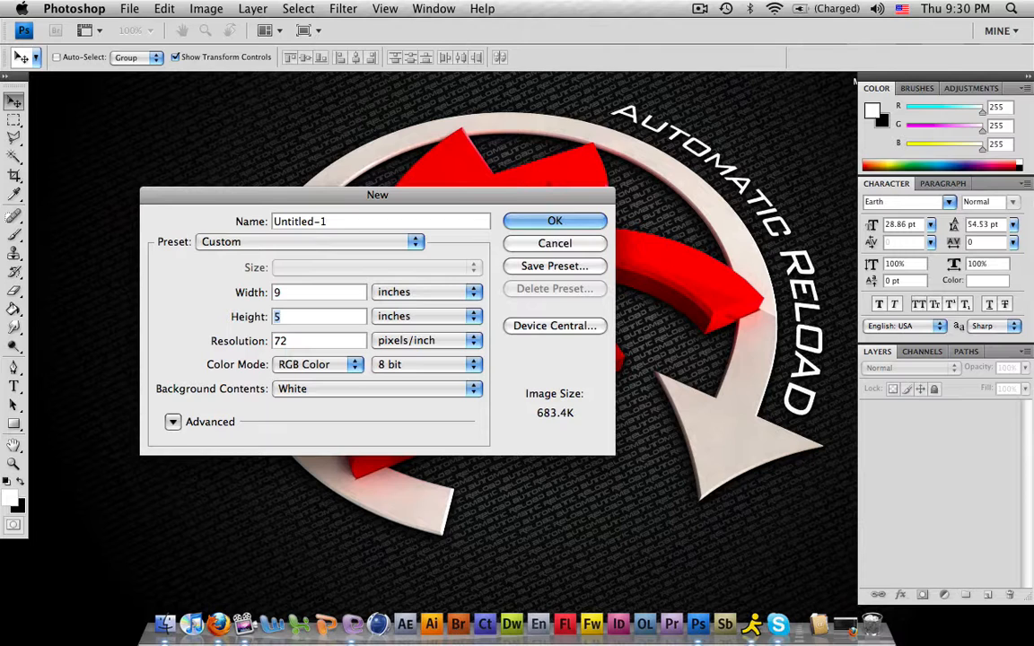
{"action": "key", "text": "Tab"}
{"action": "left_click", "coordinate": [359, 388]}
{"action": "left_click", "coordinate": [348, 389]}
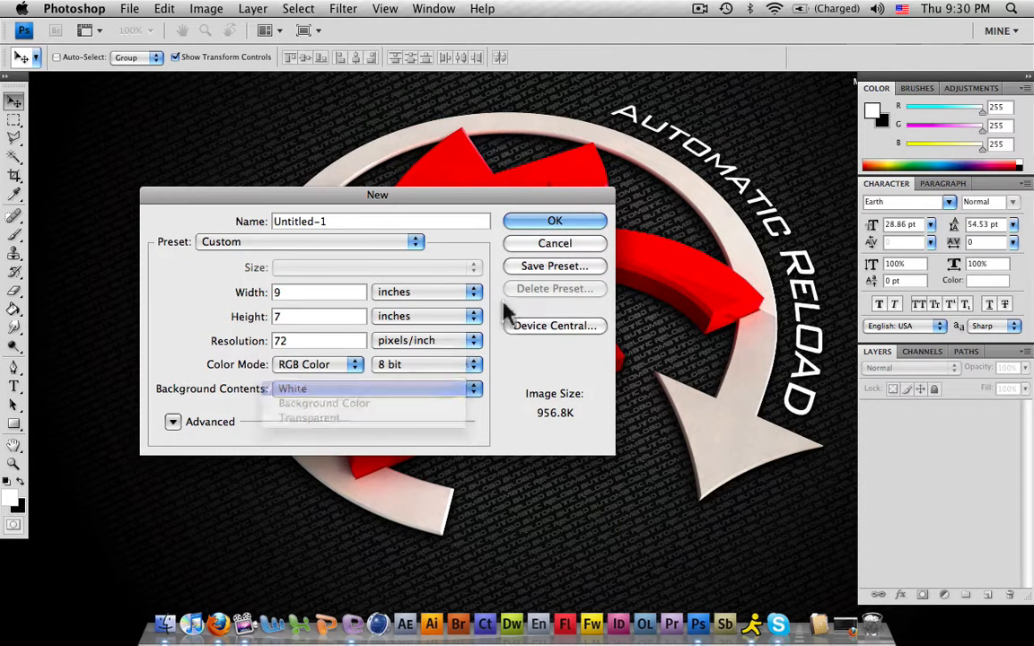
{"action": "left_click", "coordinate": [554, 221]}
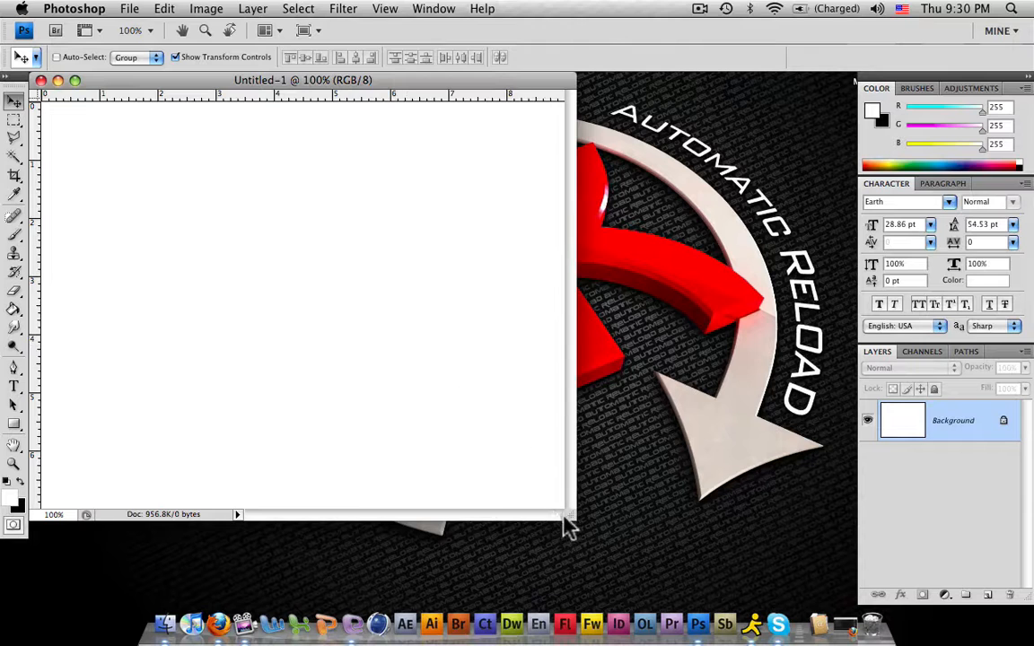
{"action": "left_click_drag", "start_coordinate": [571, 518], "coordinate": [812, 573]}
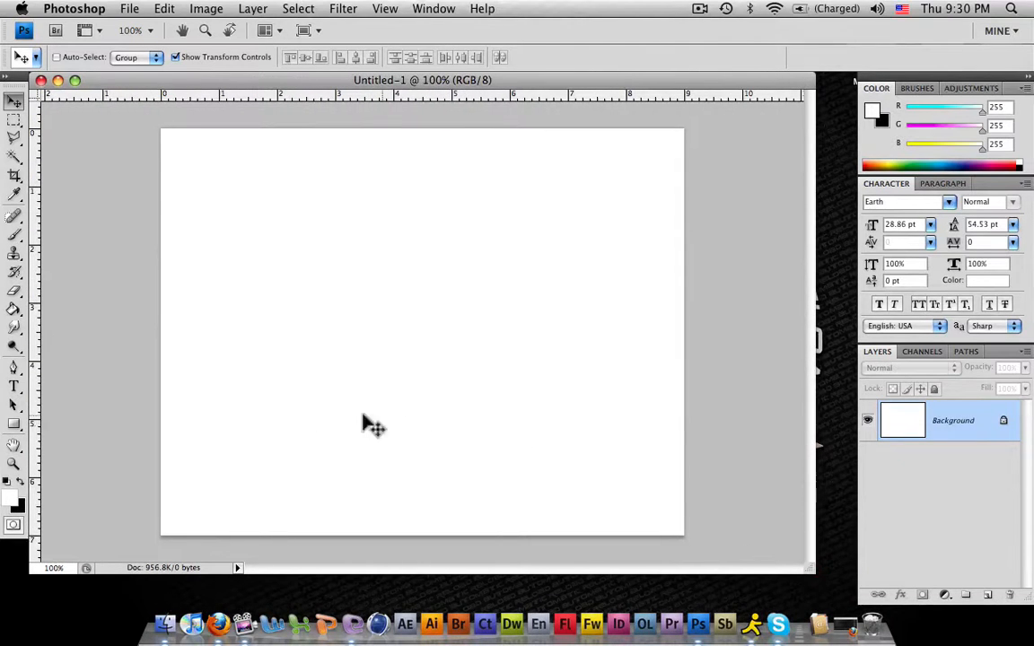
Fill the canvas solid black with the Paint Bucket, then restore white as the foreground colour.
{"action": "left_click", "coordinate": [14, 308]}
{"action": "left_click", "coordinate": [32, 485]}
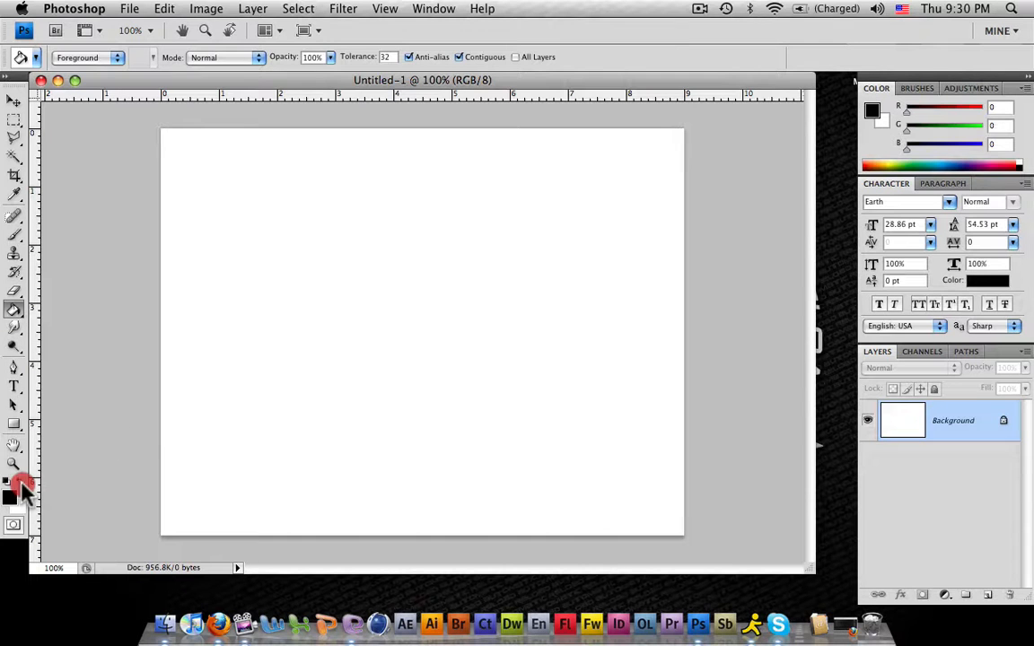
{"action": "left_click", "coordinate": [269, 354]}
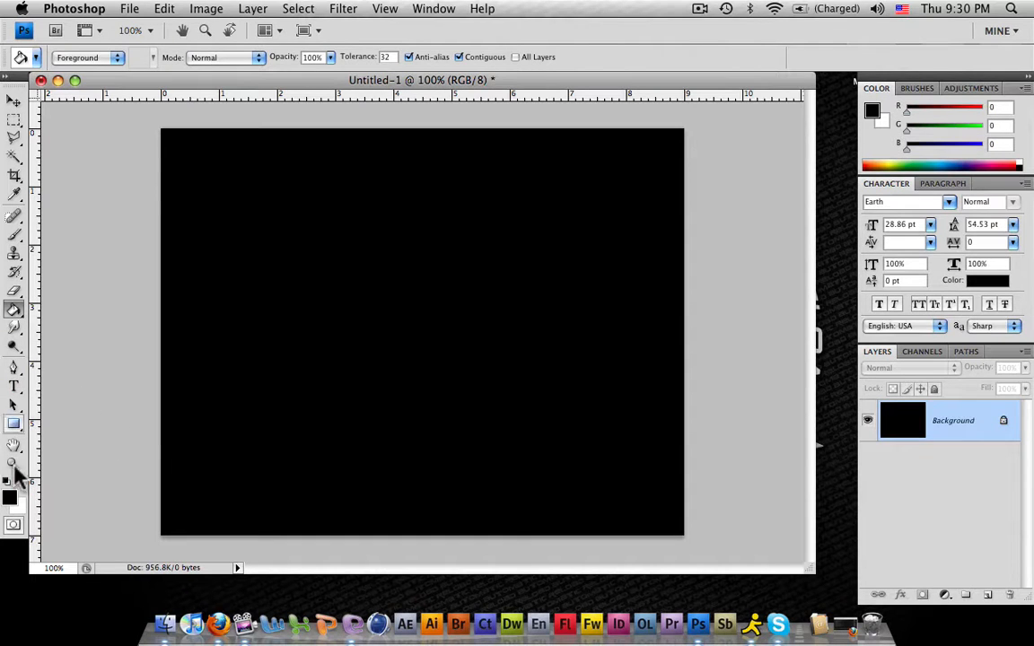
{"action": "left_click", "coordinate": [29, 482]}
Start a text line on the canvas using the BlairMdITC TT font.
{"action": "left_click", "coordinate": [15, 387]}
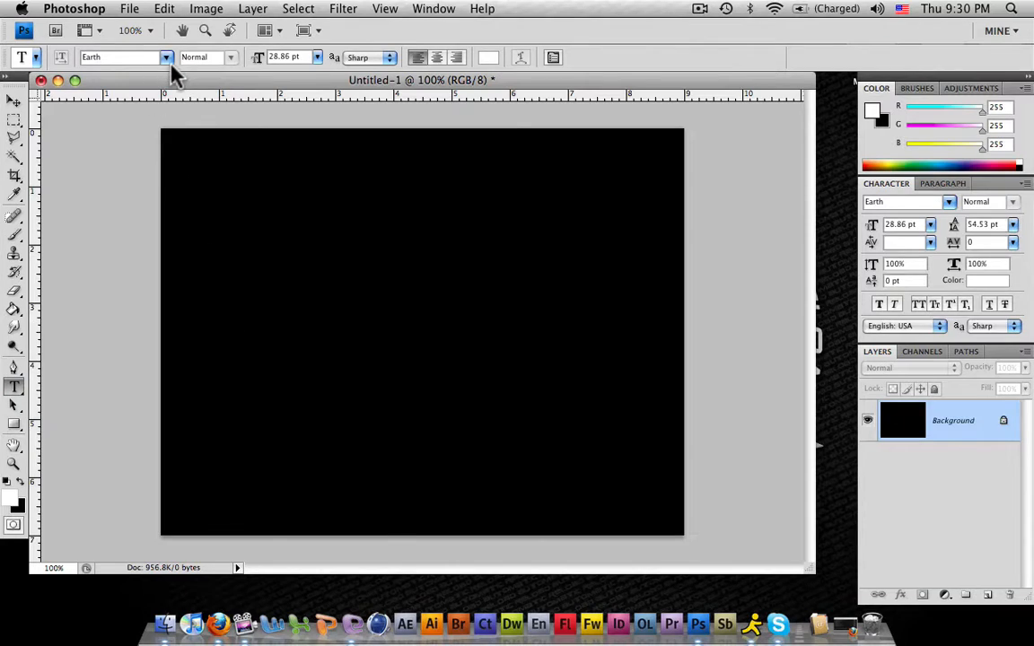
{"action": "left_click", "coordinate": [165, 57]}
{"action": "scroll", "coordinate": [296, 314], "scroll_direction": "up", "scroll_amount": 5}
{"action": "scroll", "coordinate": [324, 337], "scroll_direction": "up", "scroll_amount": 5}
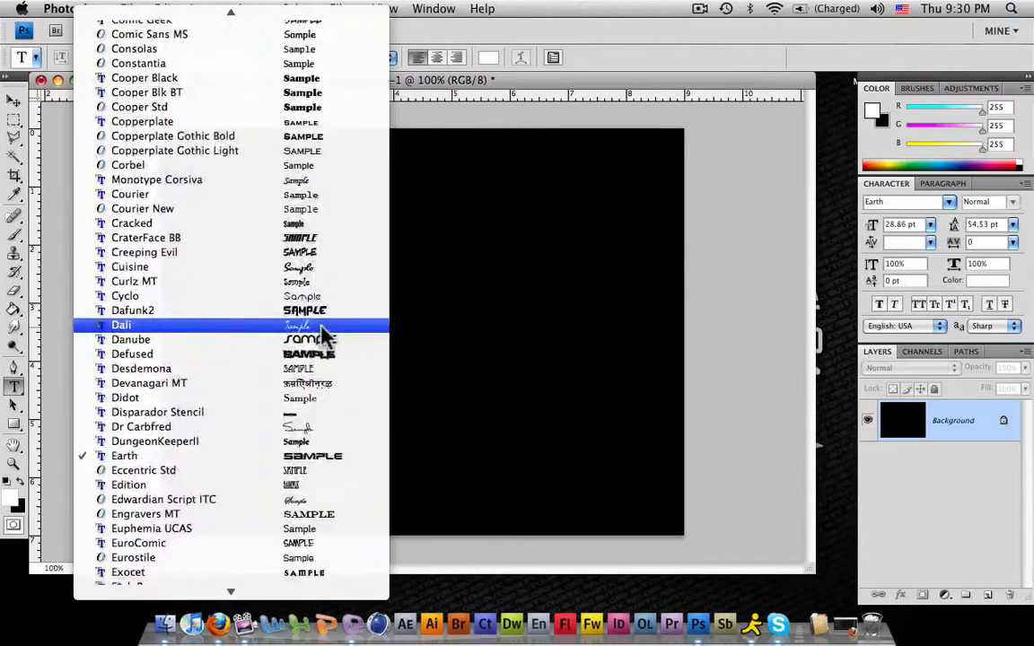
{"action": "scroll", "coordinate": [314, 270], "scroll_direction": "up", "scroll_amount": 5}
{"action": "scroll", "coordinate": [314, 225], "scroll_direction": "up", "scroll_amount": 3}
{"action": "scroll", "coordinate": [314, 193], "scroll_direction": "up", "scroll_amount": 3}
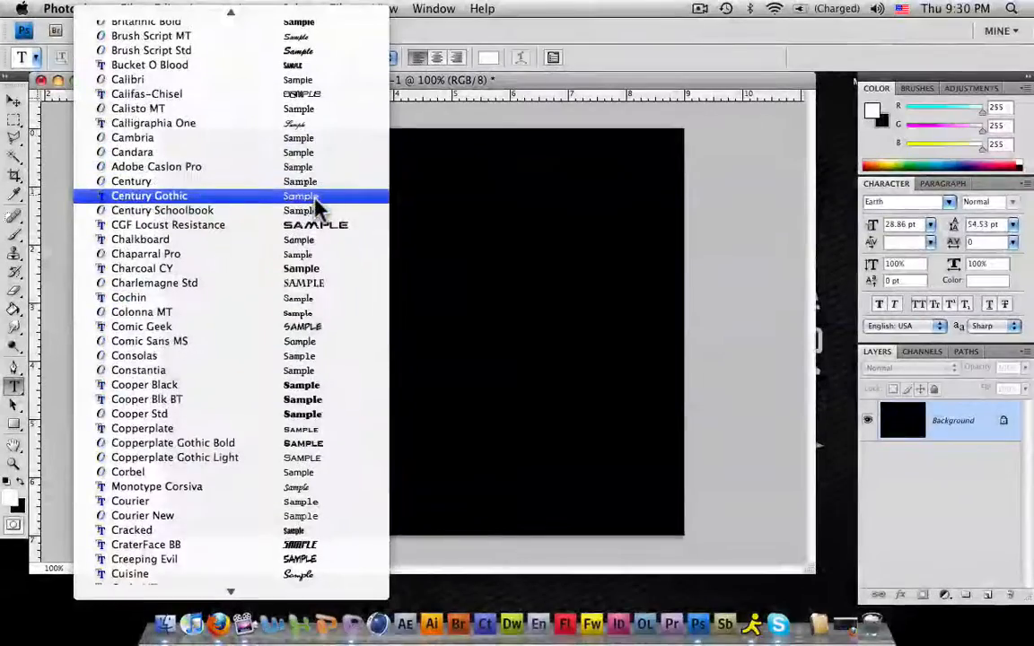
{"action": "scroll", "coordinate": [314, 207], "scroll_direction": "up", "scroll_amount": 5}
{"action": "scroll", "coordinate": [314, 210], "scroll_direction": "up", "scroll_amount": 5}
{"action": "scroll", "coordinate": [318, 216], "scroll_direction": "up", "scroll_amount": 3}
{"action": "scroll", "coordinate": [319, 215], "scroll_direction": "up", "scroll_amount": 1}
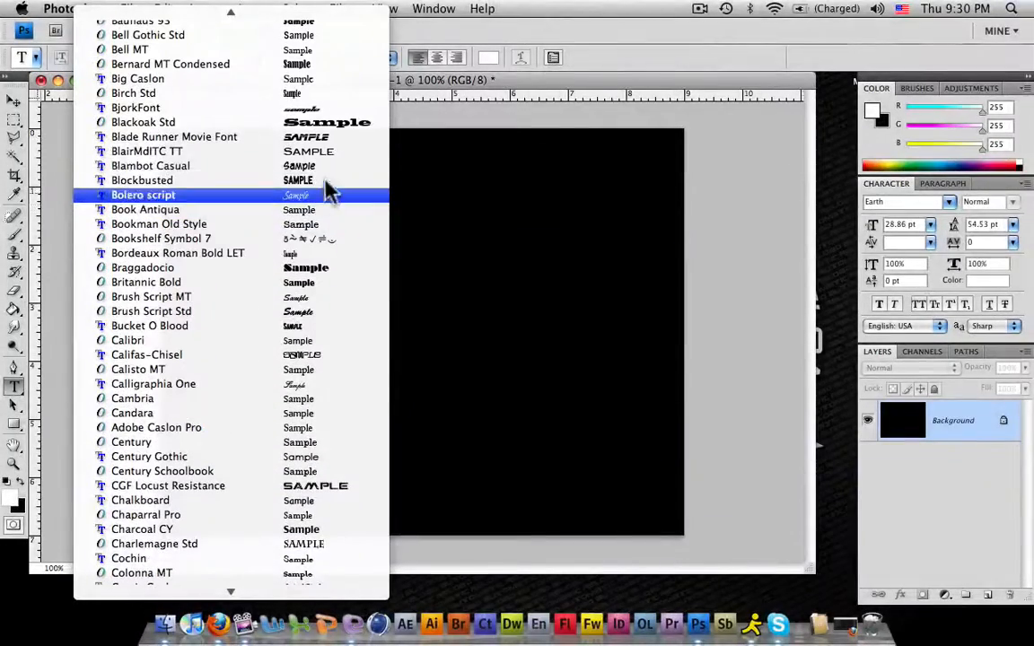
{"action": "left_click", "coordinate": [332, 152]}
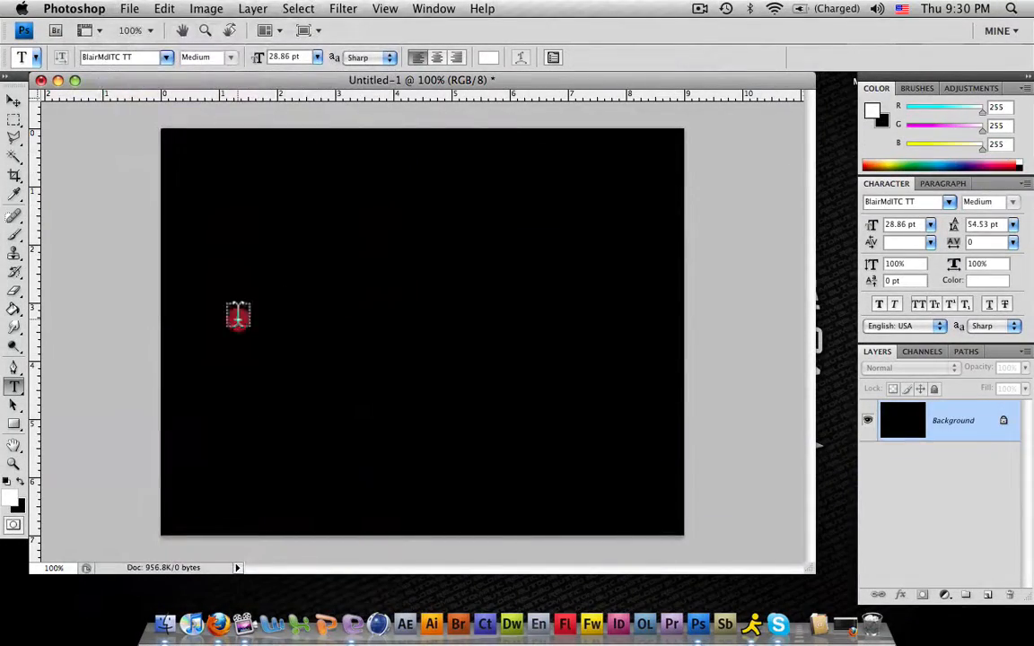
{"action": "left_click", "coordinate": [238, 314]}
{"action": "type", "text": "N"}
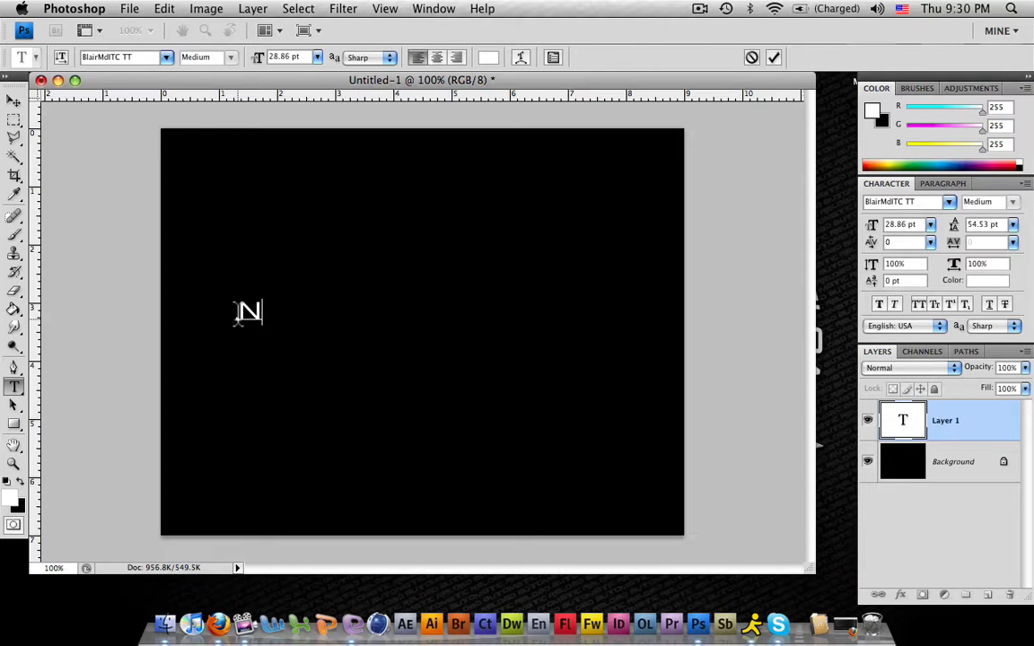
{"action": "type", "text": "V DESIGNS"}
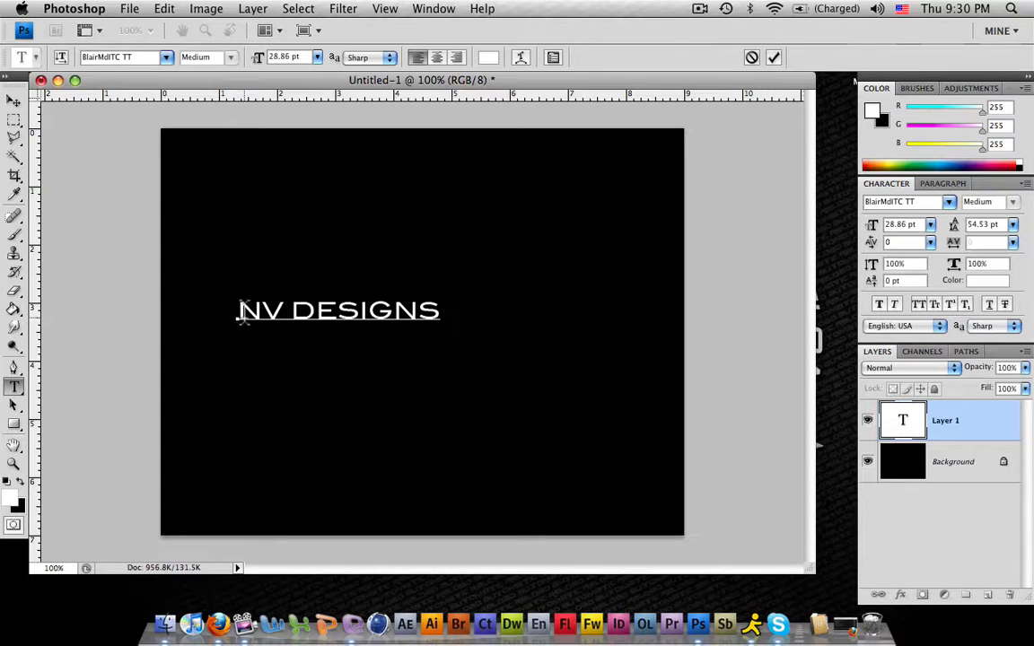
Set the NV DESIGNS text to 72 pt and move it to the canvas centre.
{"action": "double_click", "coordinate": [242, 312]}
{"action": "left_click", "coordinate": [317, 57]}
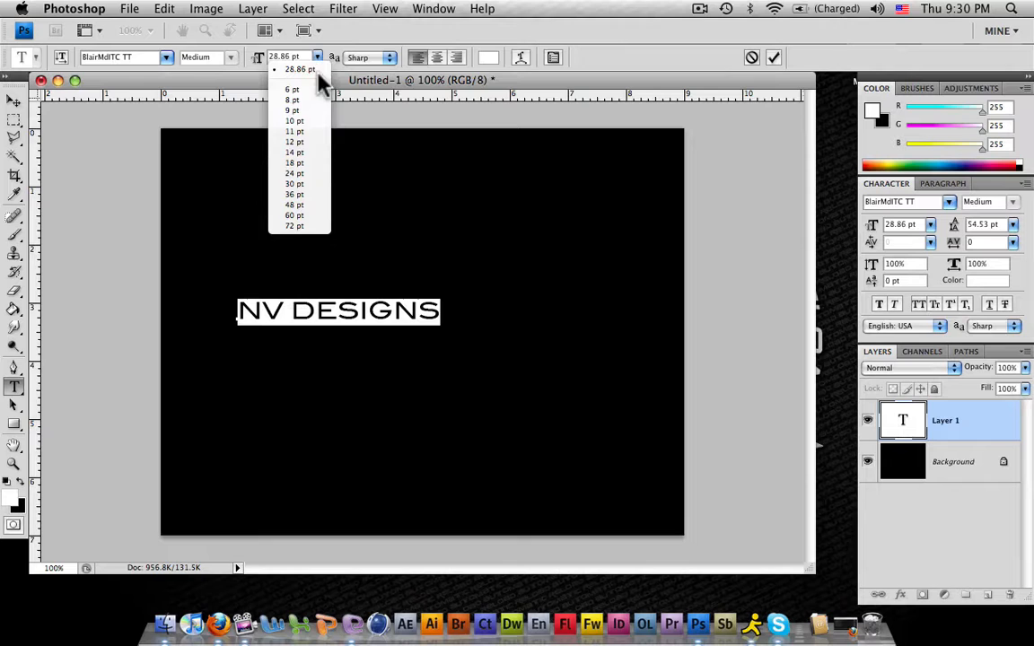
{"action": "left_click", "coordinate": [295, 225]}
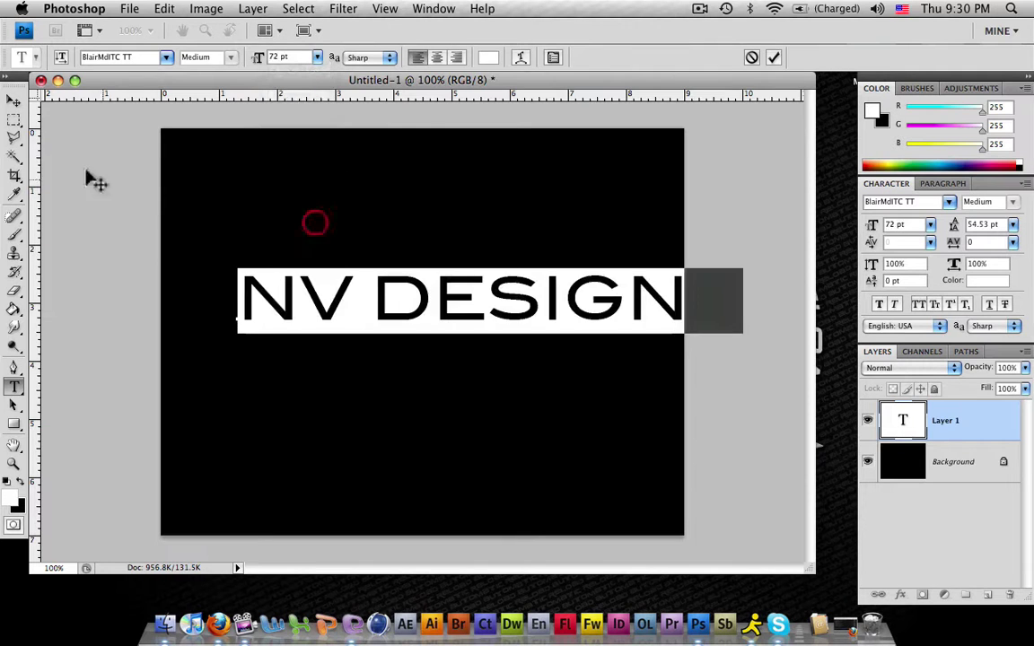
{"action": "left_click", "coordinate": [15, 102]}
{"action": "left_click_drag", "start_coordinate": [489, 296], "coordinate": [422, 323]}
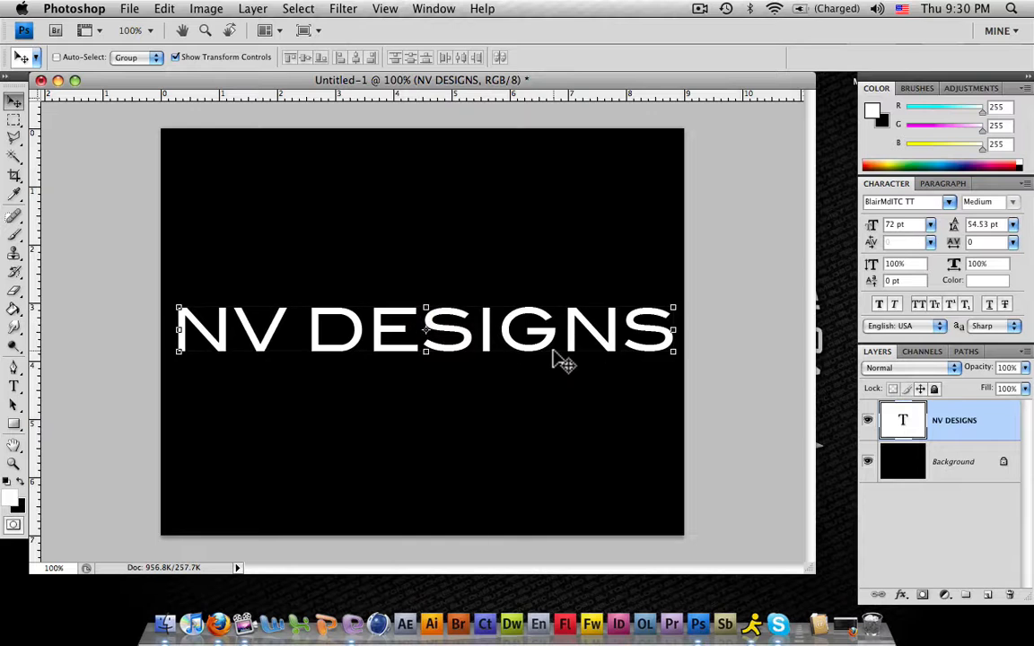
Rasterize the NV DESIGNS type layer and head to the transform commands.
{"action": "right_click", "coordinate": [960, 420]}
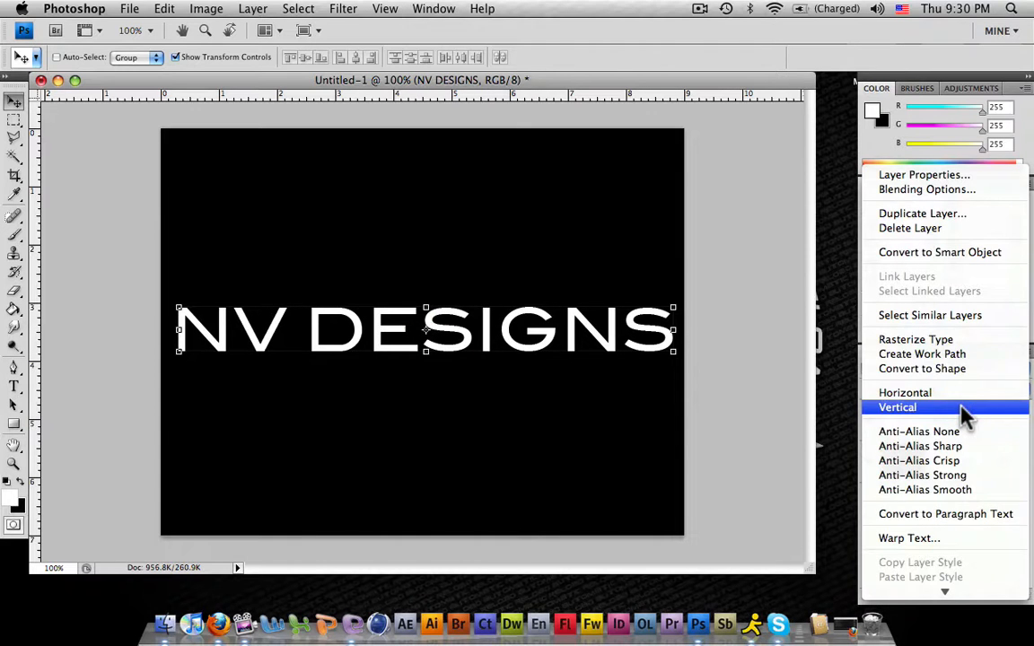
{"action": "left_click", "coordinate": [959, 341]}
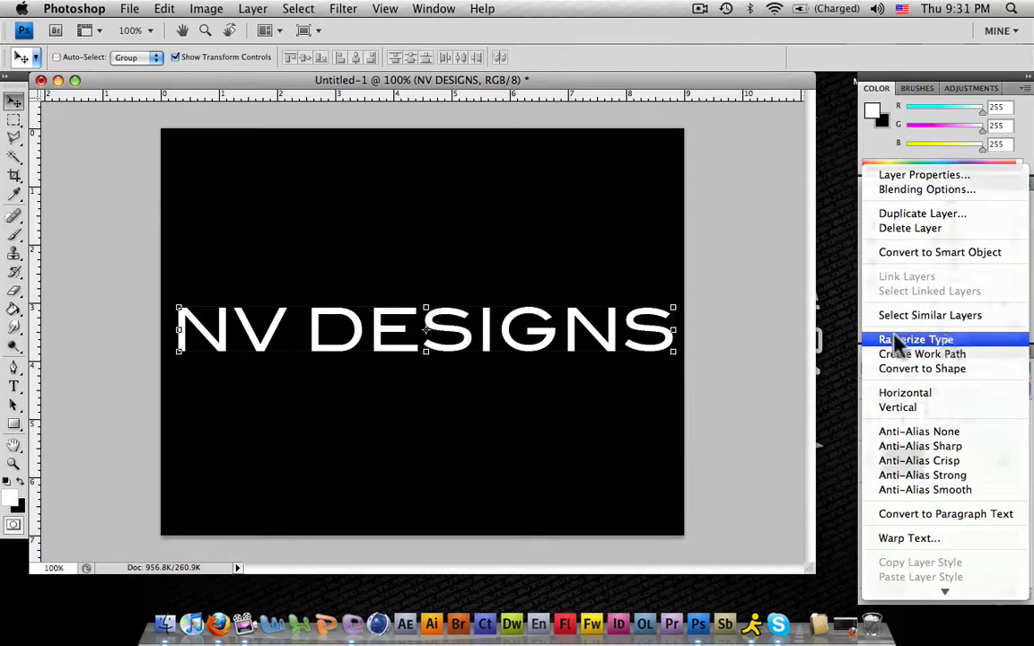
{"action": "left_click", "coordinate": [207, 9]}
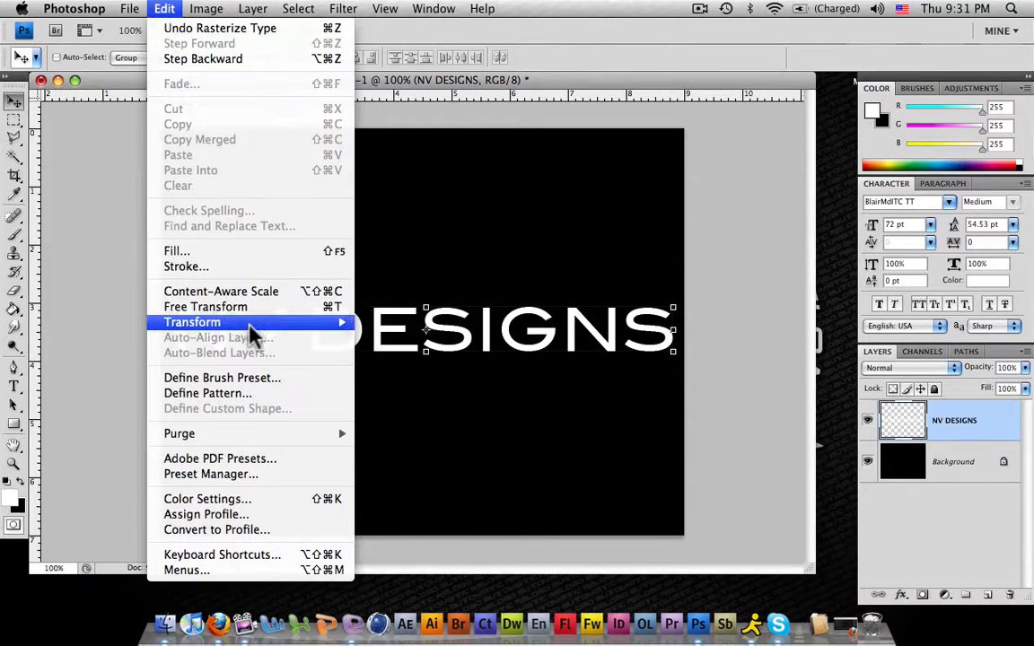
{"action": "mouse_move", "coordinate": [192, 322]}
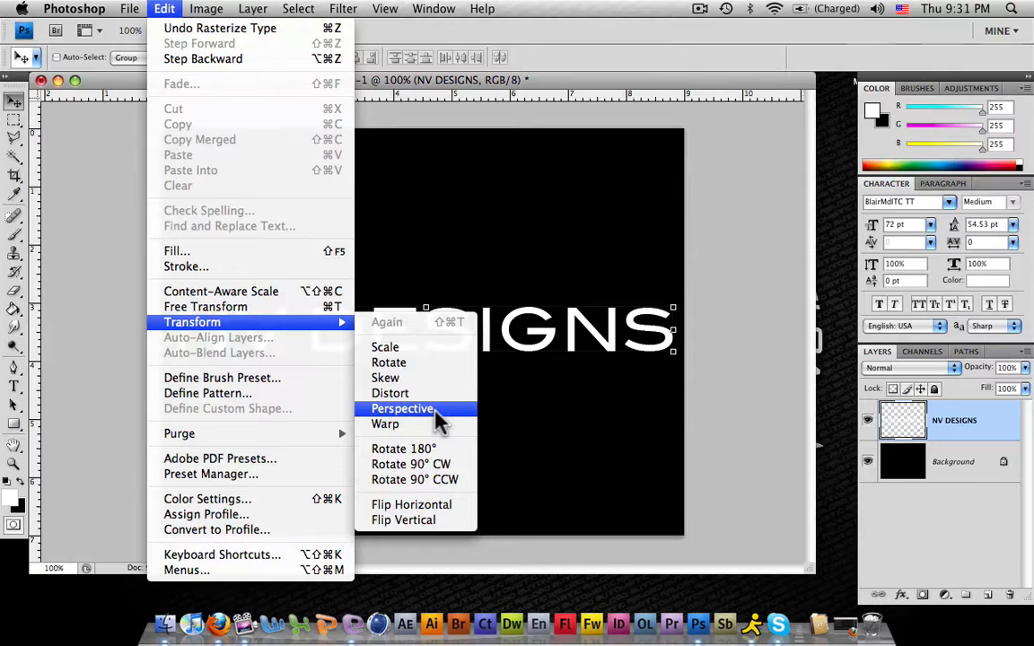
Apply a perspective transform raising the text's left end so it recedes toward the right.
{"action": "left_click", "coordinate": [402, 408]}
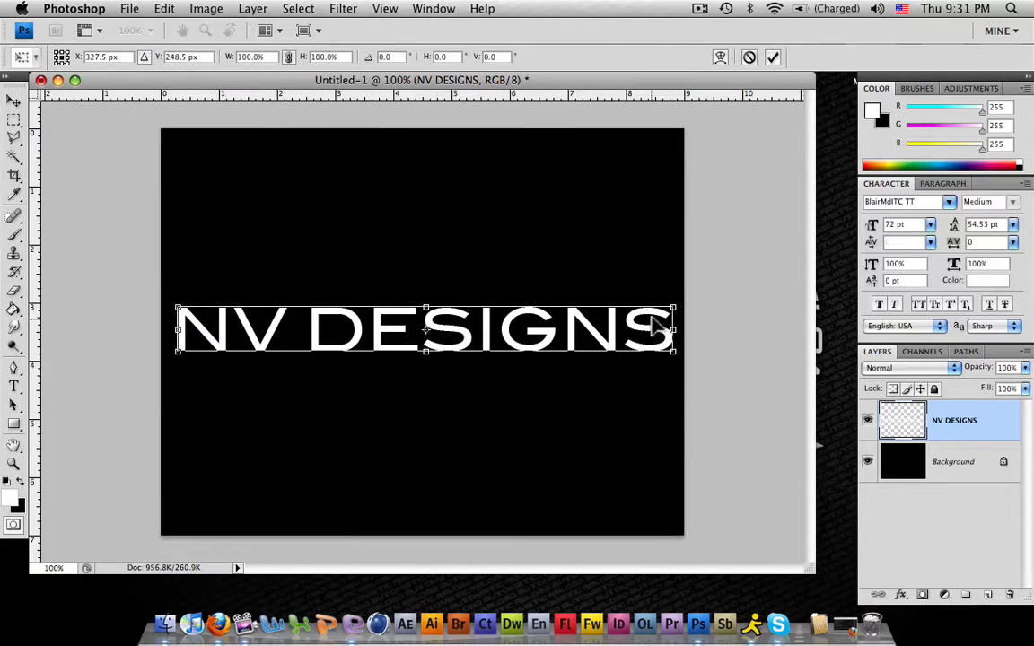
{"action": "left_click", "coordinate": [180, 312]}
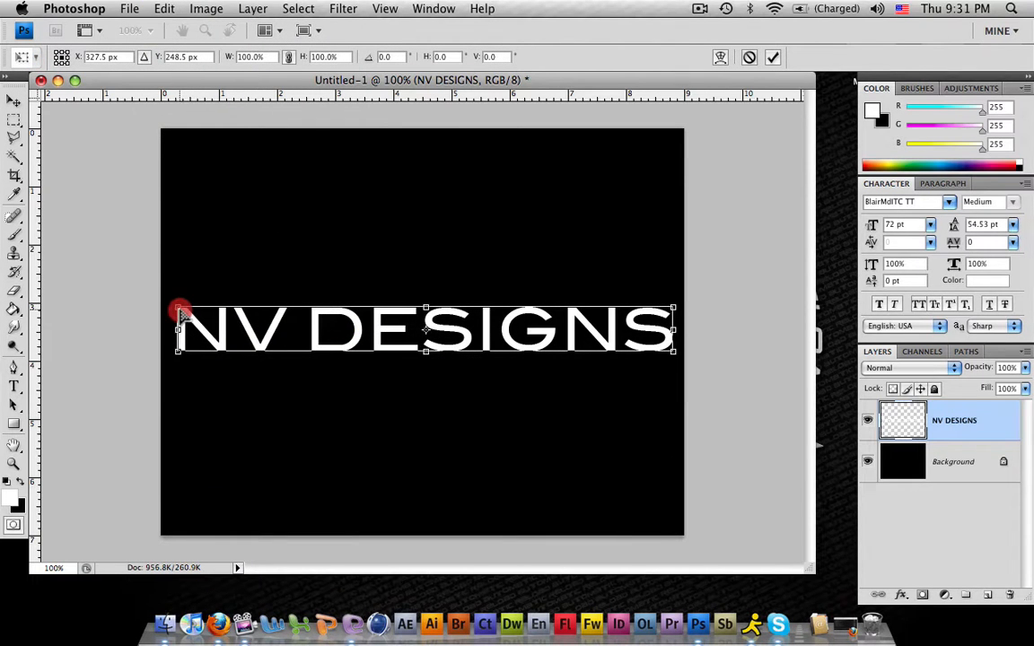
{"action": "left_click_drag", "start_coordinate": [180, 312], "coordinate": [178, 285]}
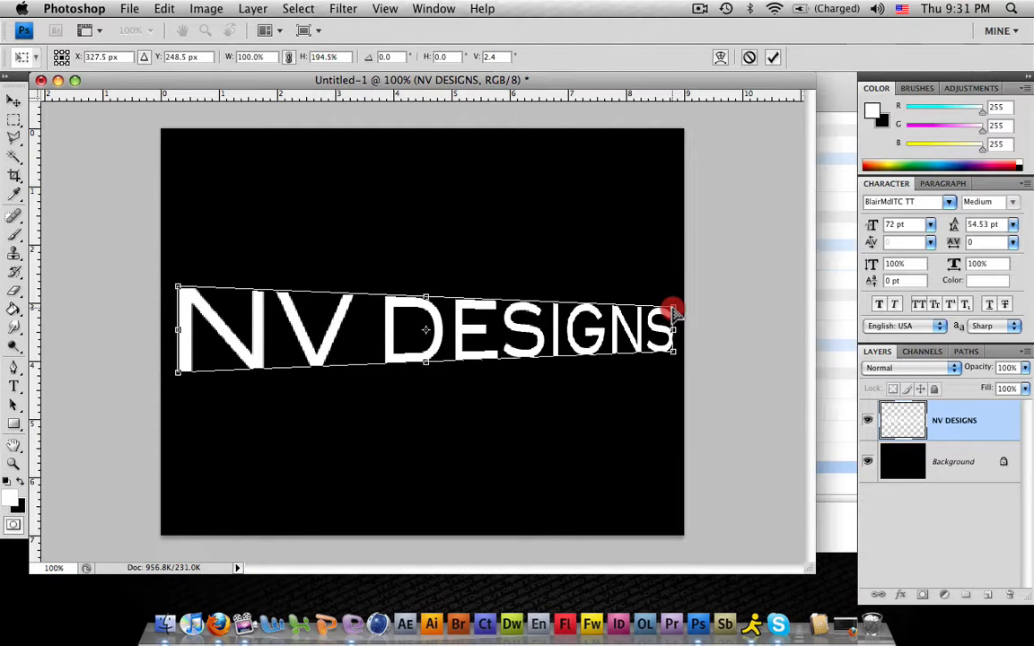
{"action": "left_click_drag", "start_coordinate": [673, 313], "coordinate": [673, 314]}
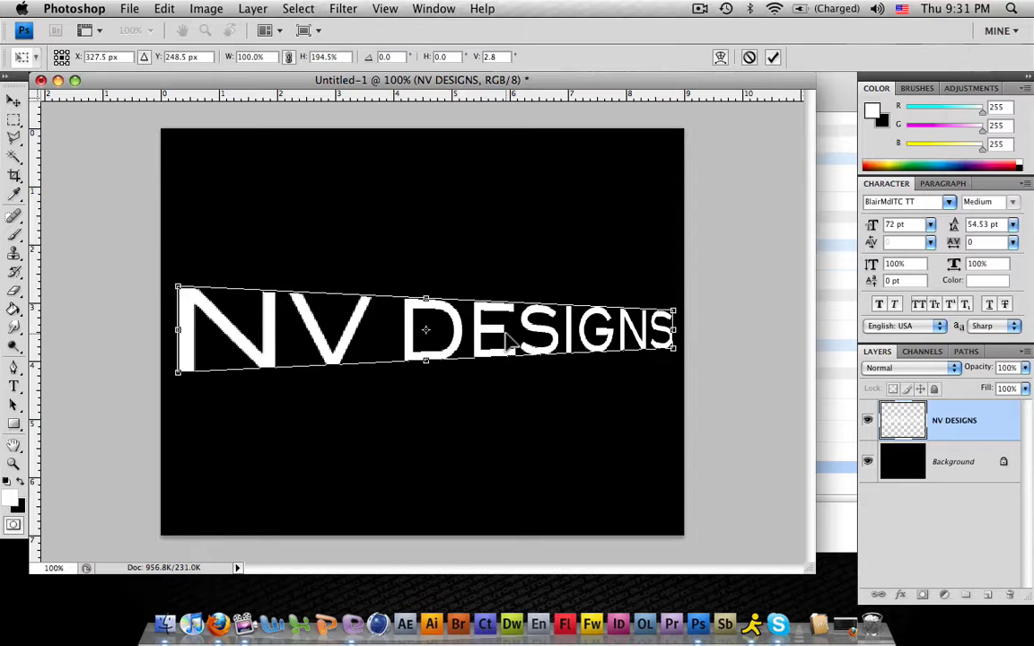
{"action": "key", "text": "Escape"}
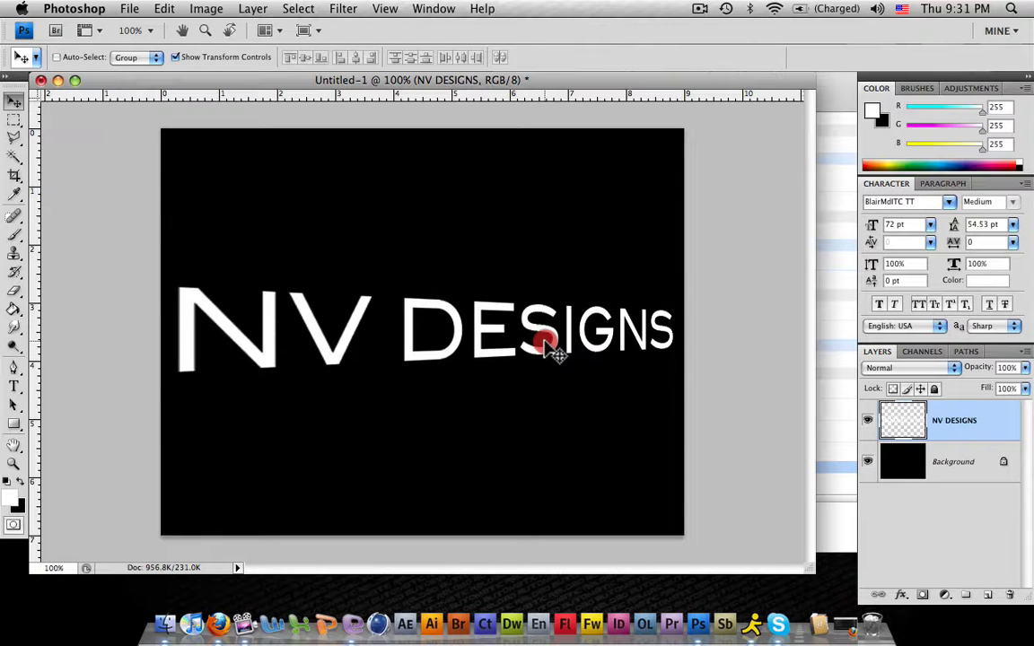
Duplicate the text layer repeatedly with slight offsets and collapse the Character panel.
{"action": "left_click", "coordinate": [546, 343]}
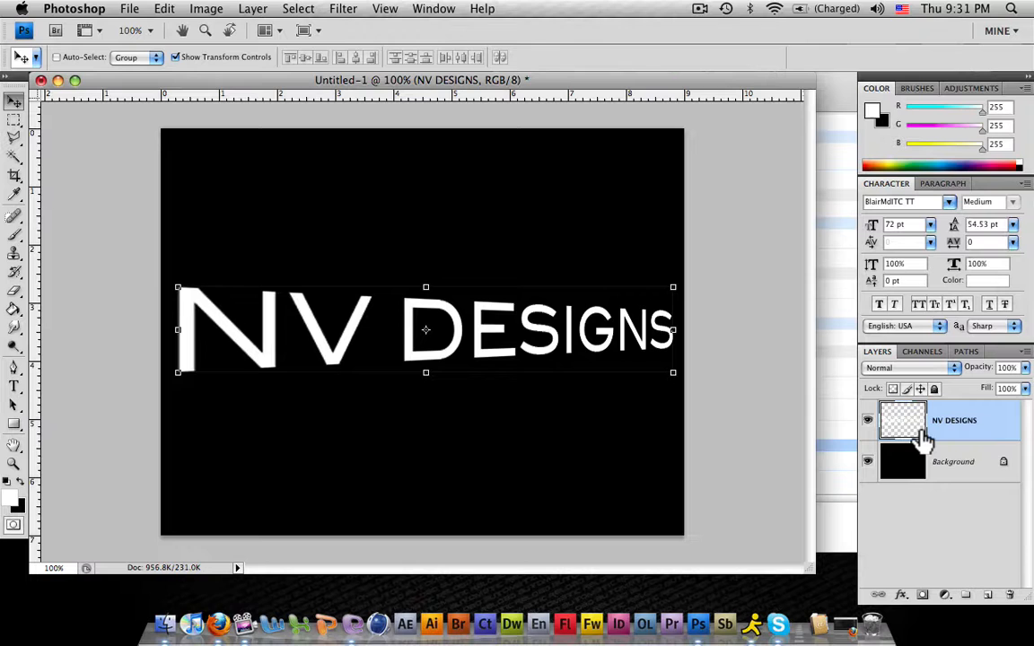
{"action": "key", "text": "super+j"}
{"action": "key", "text": "super+j"}
{"action": "key", "text": "super+j"}
{"action": "key", "text": "super+j"}
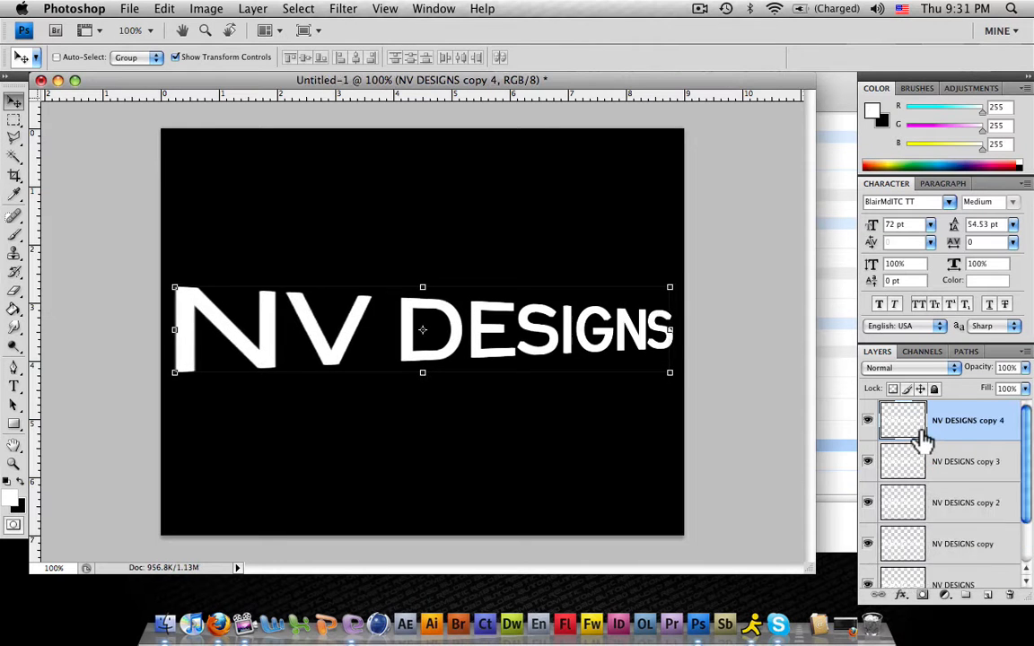
{"action": "key", "text": "super+j"}
{"action": "key", "text": "super+j"}
{"action": "key", "text": "super+j"}
{"action": "key", "text": "super+j"}
{"action": "key", "text": "super+j"}
{"action": "key", "text": "super+j"}
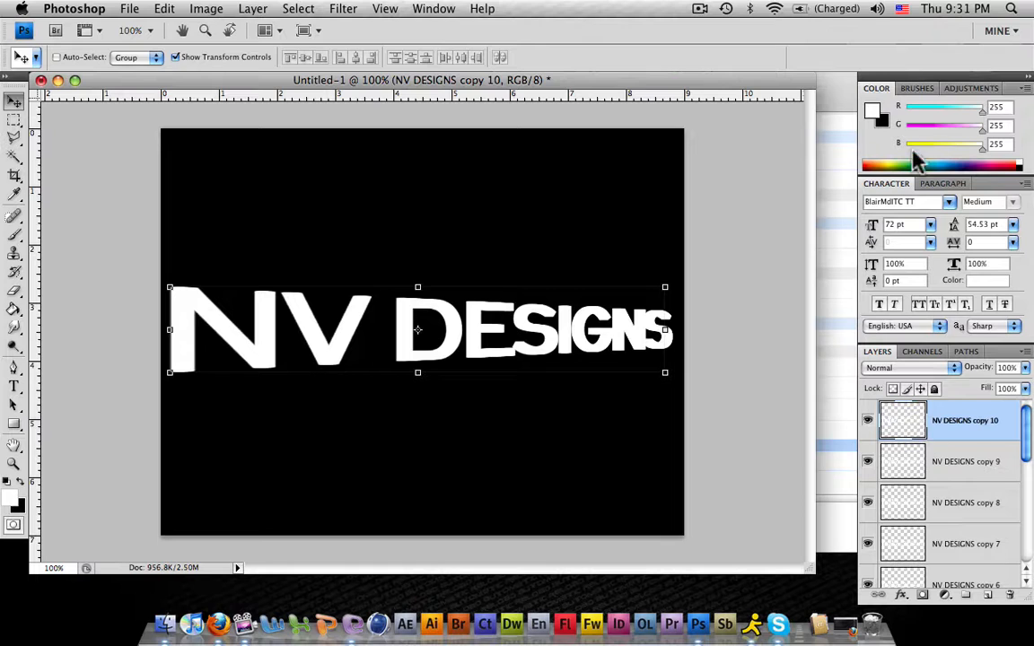
{"action": "double_click", "coordinate": [906, 183]}
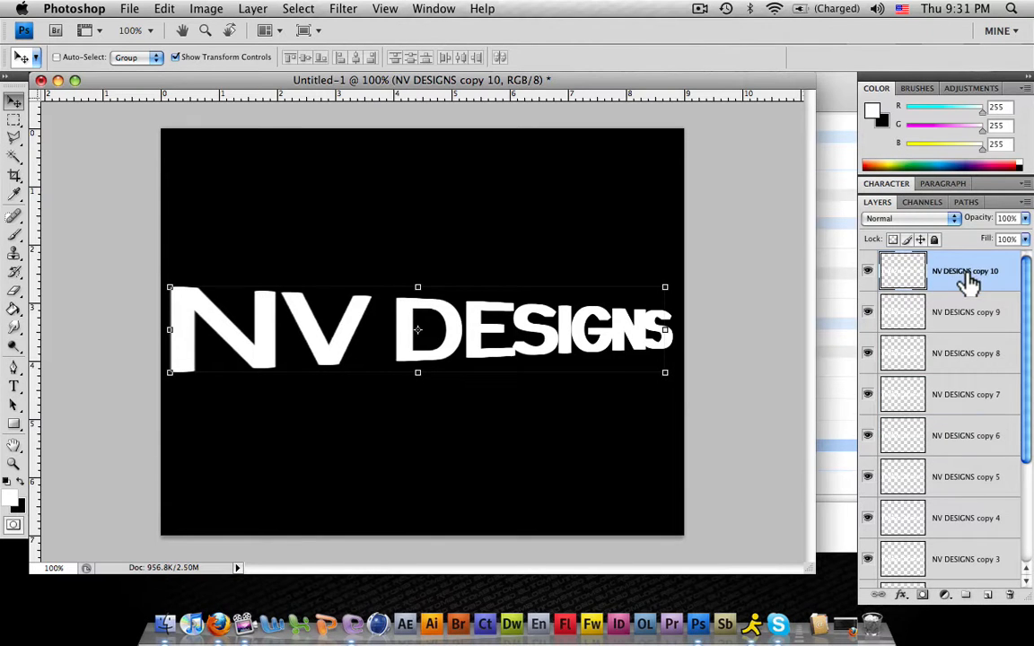
{"action": "scroll", "coordinate": [969, 278], "scroll_direction": "down", "scroll_amount": 3}
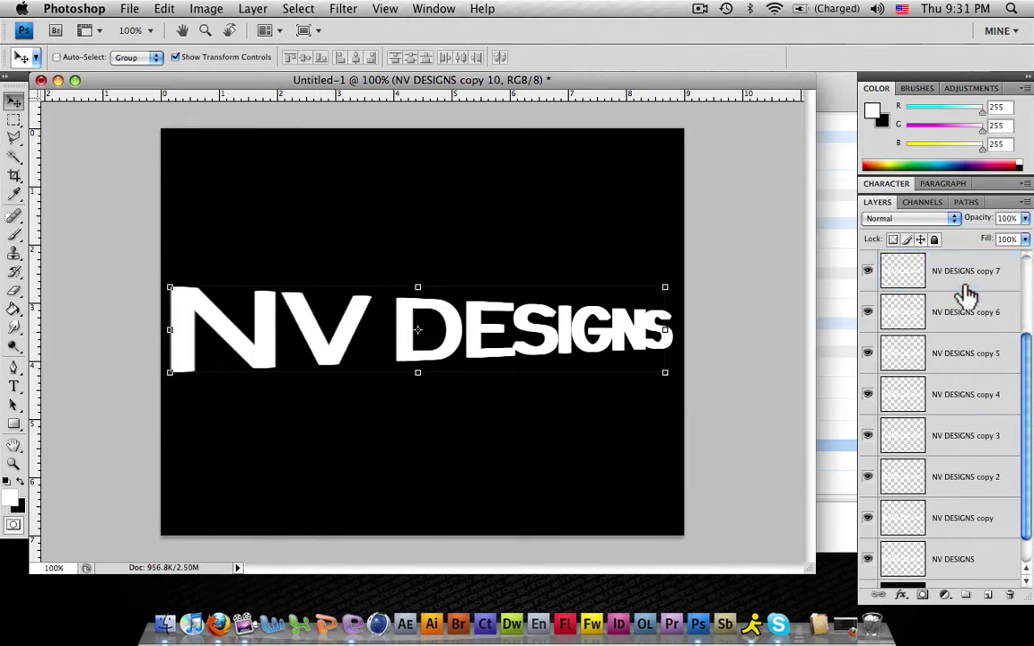
Merge the selected range of duplicated copies into one extrusion layer.
{"action": "left_click", "coordinate": [962, 518], "text": "shift"}
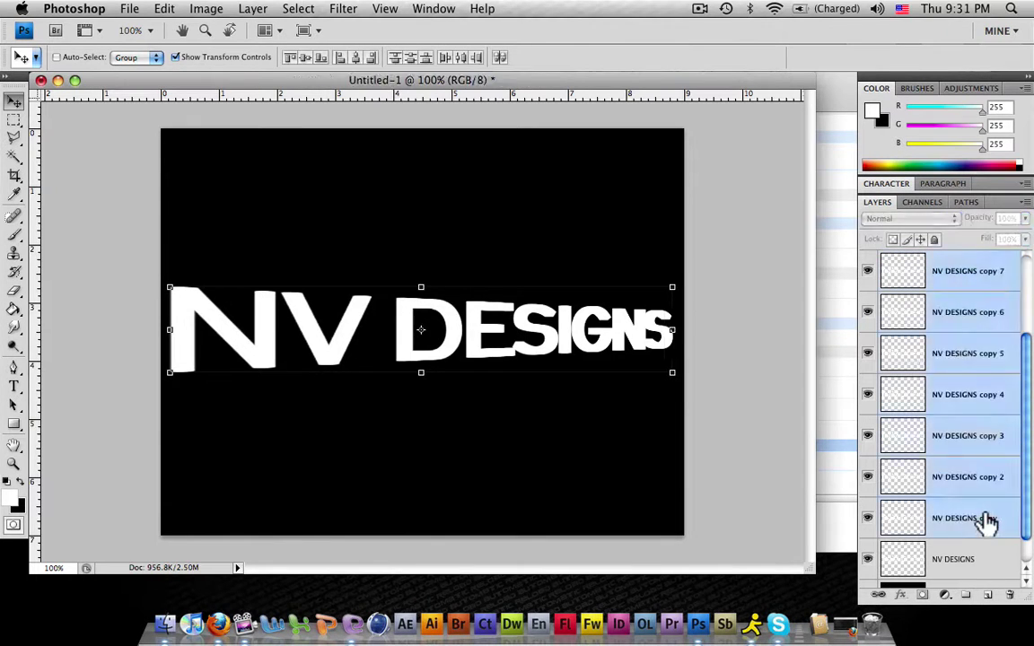
{"action": "right_click", "coordinate": [985, 395]}
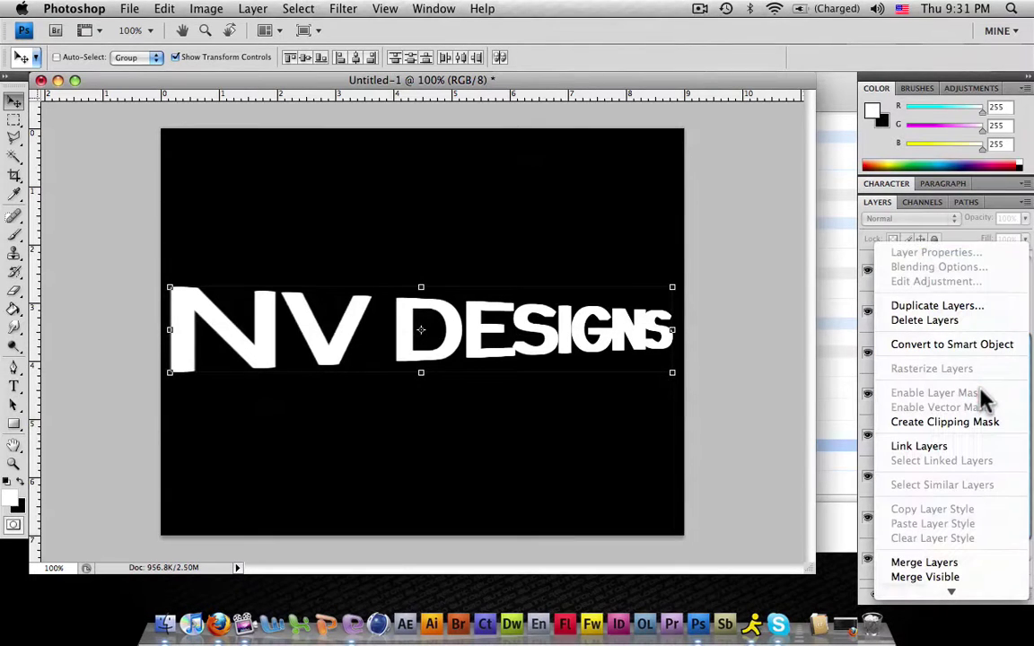
{"action": "left_click", "coordinate": [951, 560]}
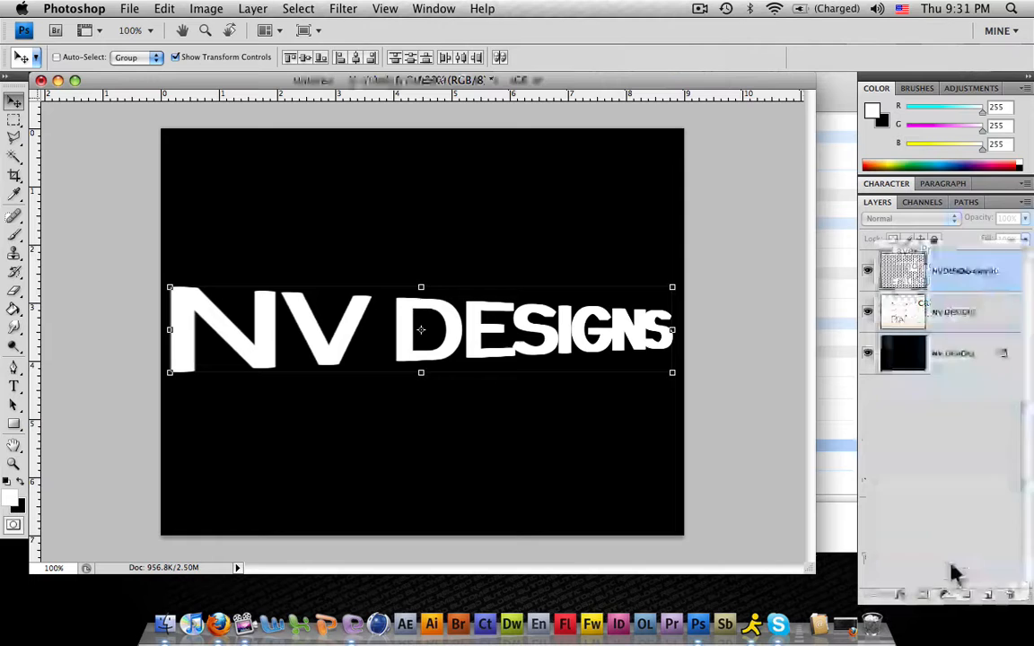
Move the original NV DESIGNS layer above copy 10 and bring up copy 10's layer styles.
{"action": "left_click", "coordinate": [953, 314]}
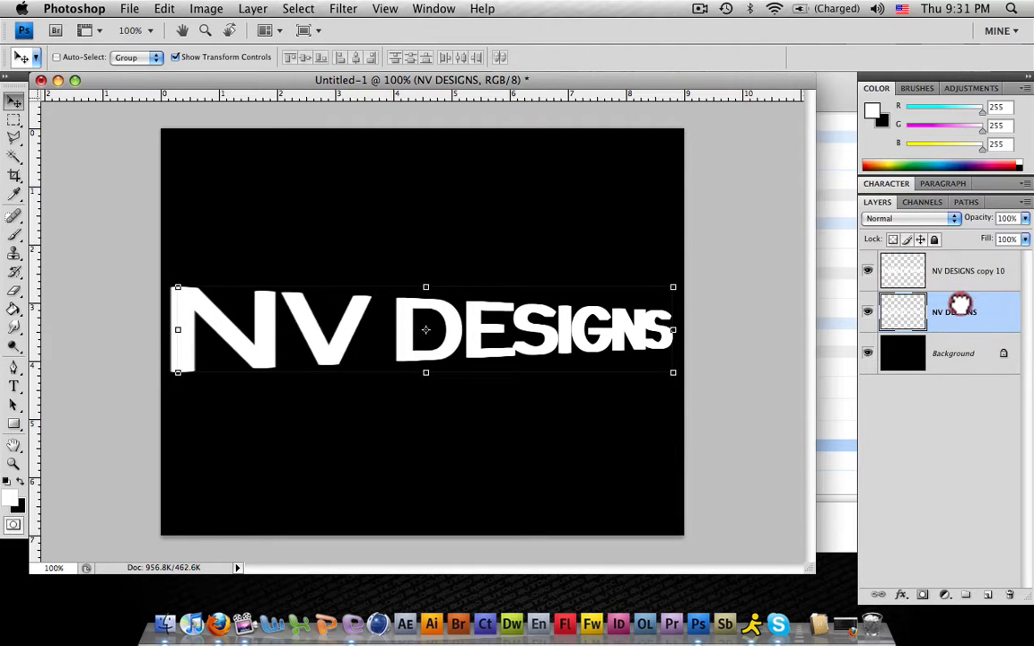
{"action": "left_click_drag", "start_coordinate": [958, 316], "coordinate": [964, 260]}
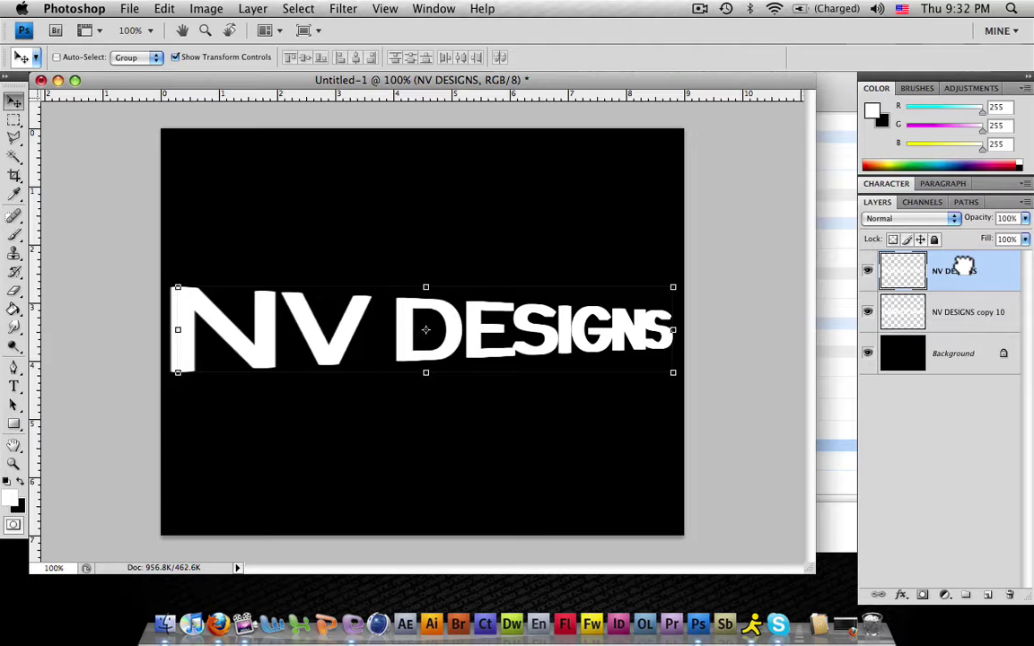
{"action": "left_click", "coordinate": [973, 314]}
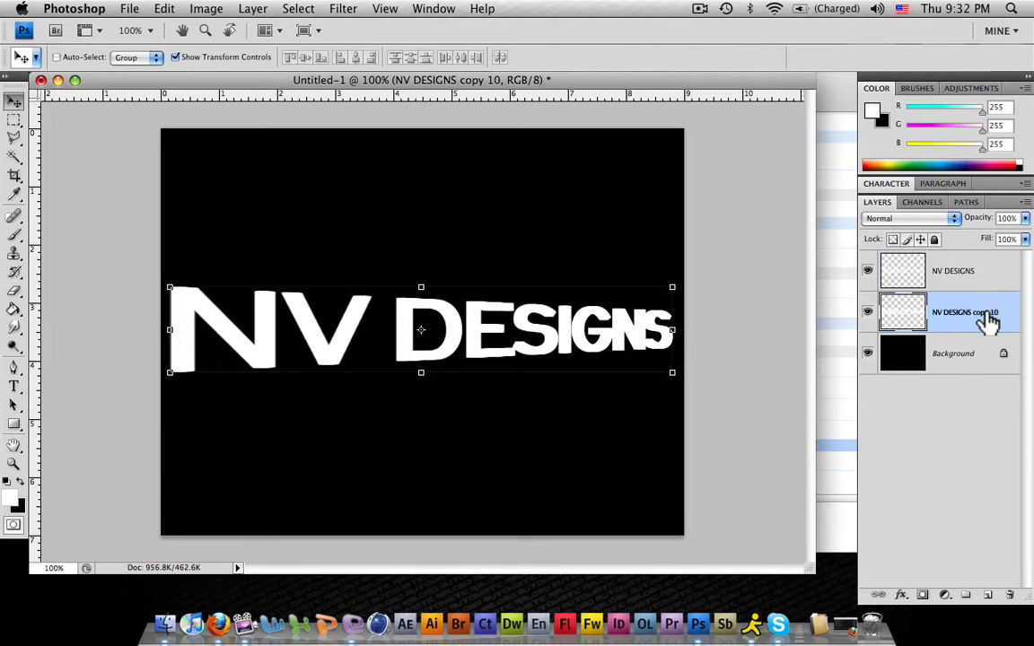
{"action": "double_click", "coordinate": [965, 312]}
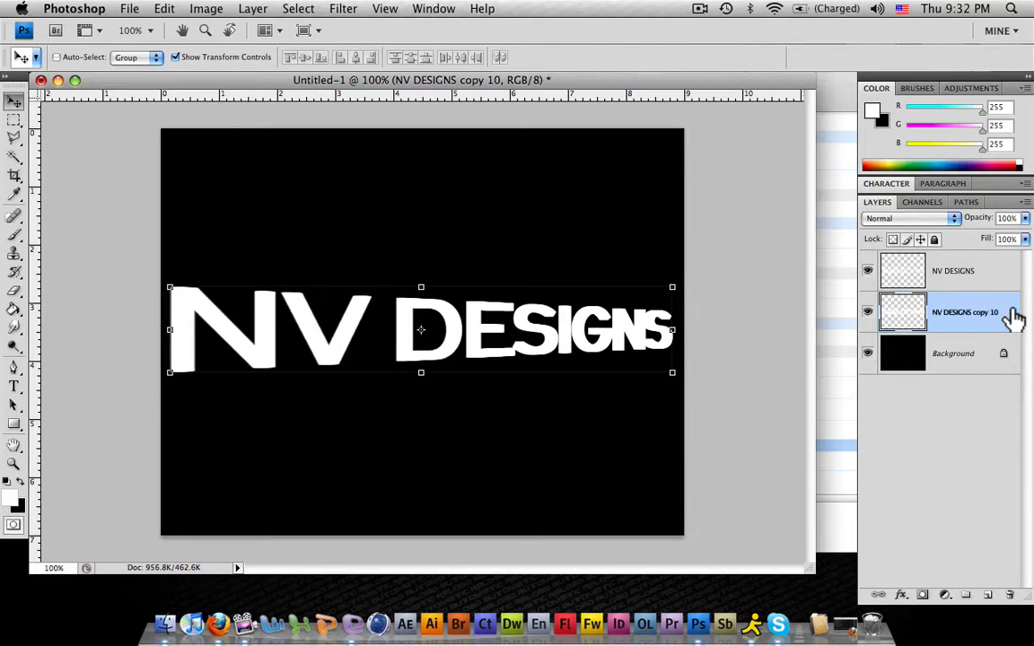
Add a Gradient Overlay style to the copy 10 extrusion layer and deselect the layers.
{"action": "double_click", "coordinate": [1012, 312]}
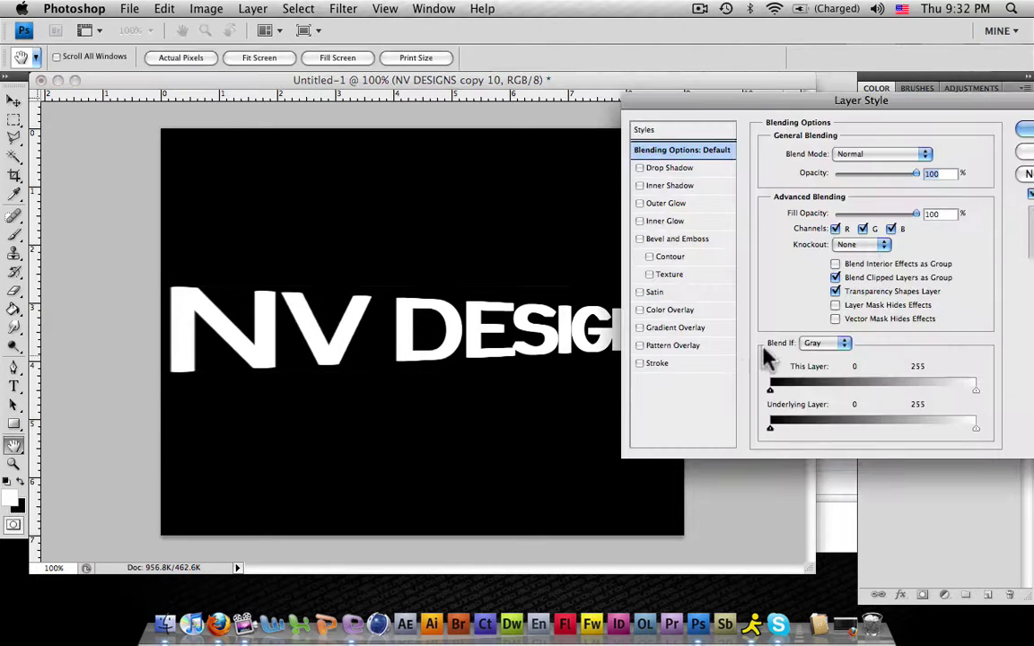
{"action": "left_click", "coordinate": [640, 328]}
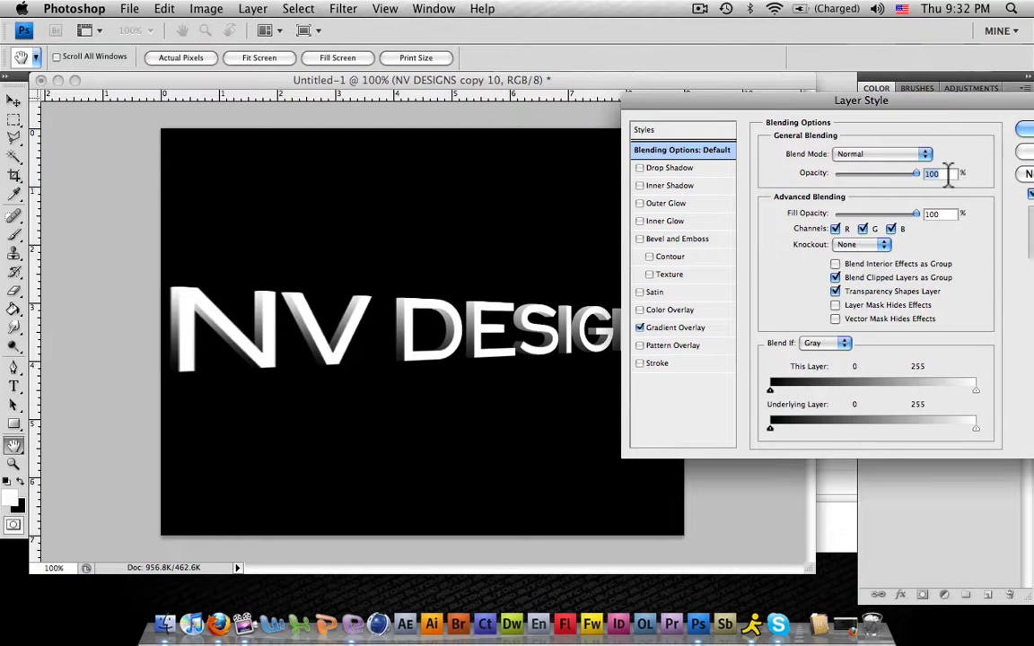
{"action": "key", "text": "Return"}
{"action": "key", "text": "v"}
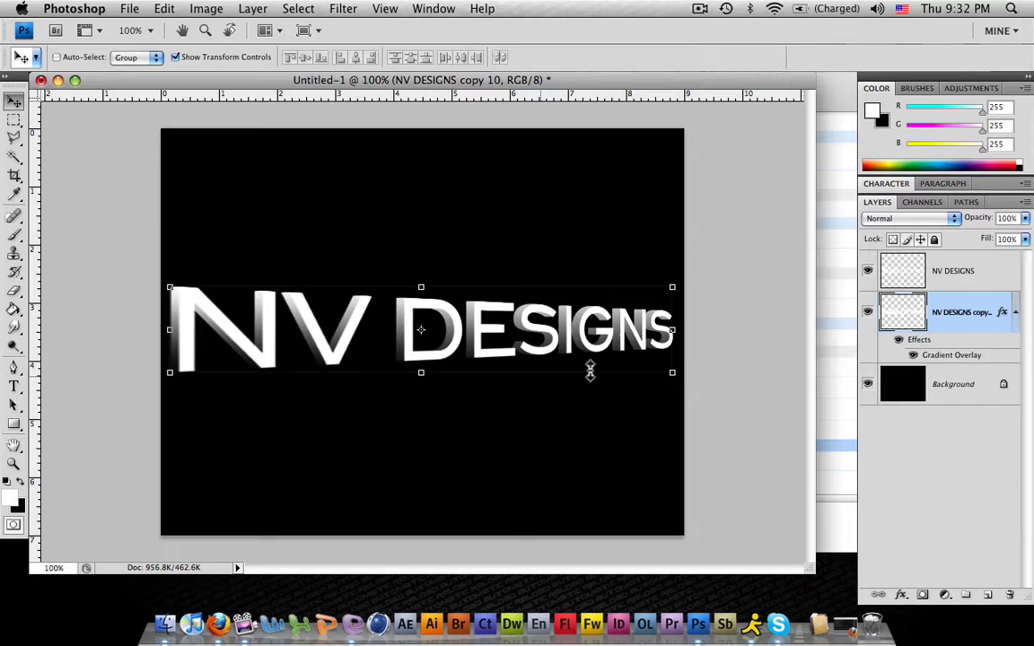
{"action": "left_click", "coordinate": [983, 480]}
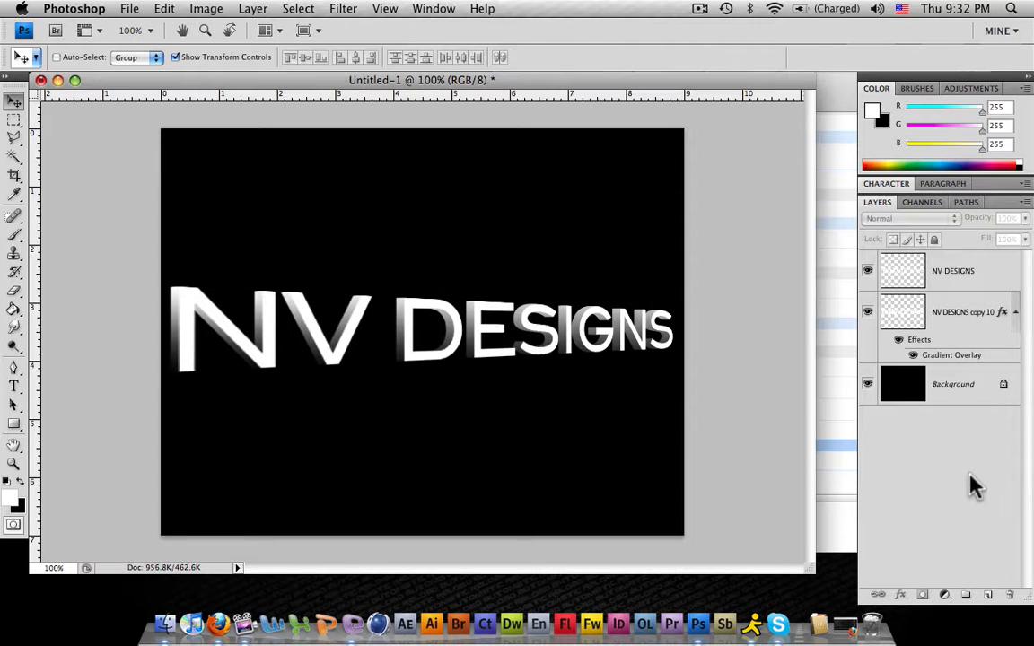
Add Bevel and Emboss to the front NV DESIGNS layer with the ridged multi-peak gloss contour.
{"action": "left_click", "coordinate": [965, 271]}
{"action": "double_click", "coordinate": [987, 273]}
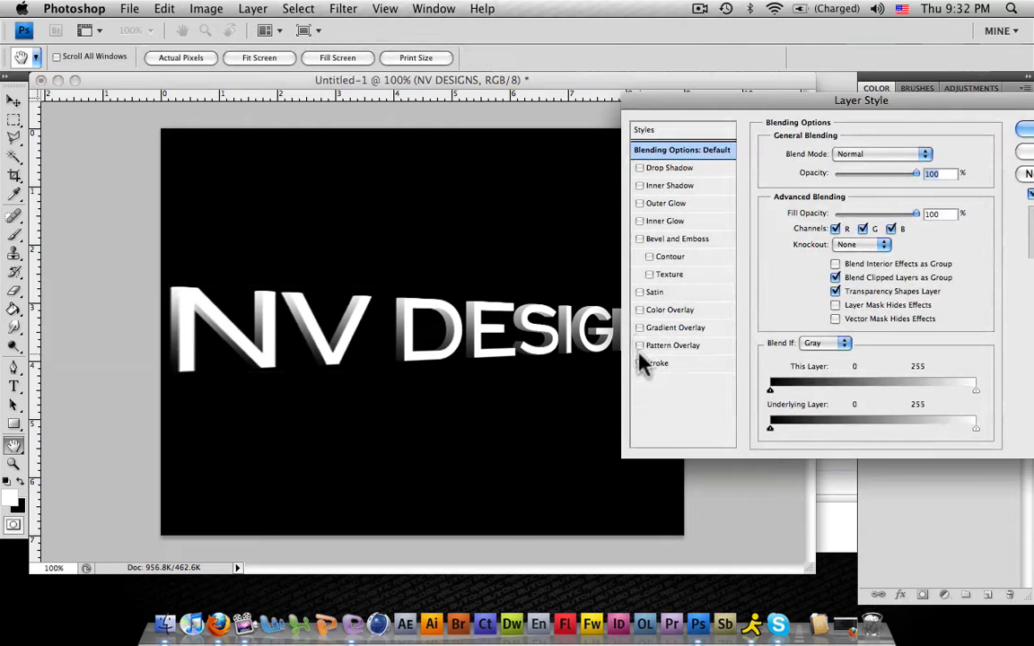
{"action": "left_click", "coordinate": [640, 310]}
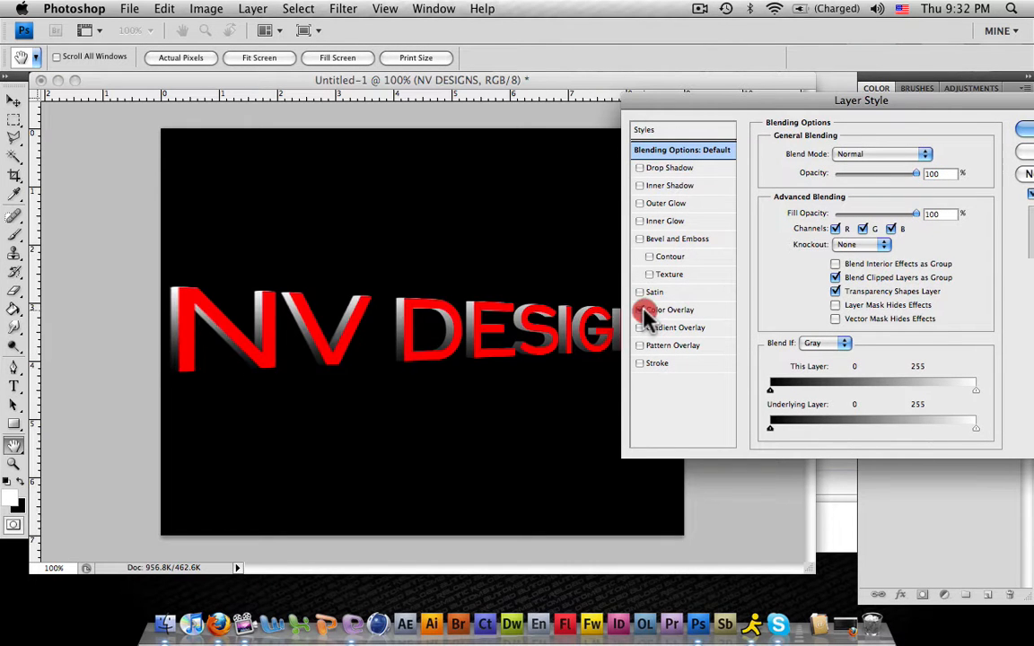
{"action": "left_click", "coordinate": [640, 310]}
{"action": "left_click", "coordinate": [640, 238]}
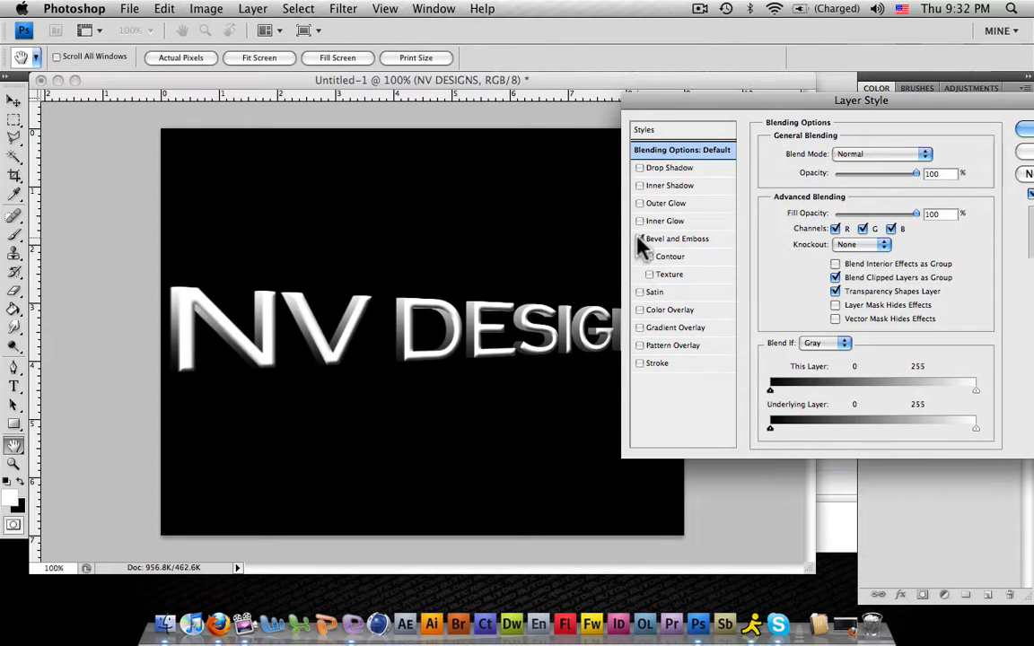
{"action": "left_click", "coordinate": [662, 240]}
{"action": "left_click", "coordinate": [852, 338]}
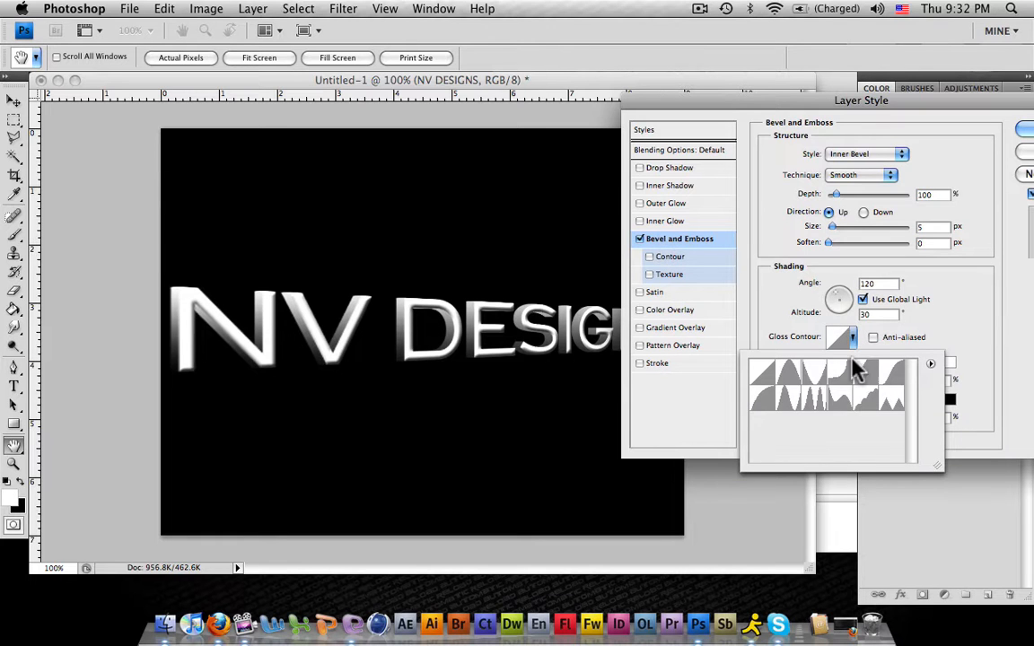
{"action": "left_click", "coordinate": [813, 399]}
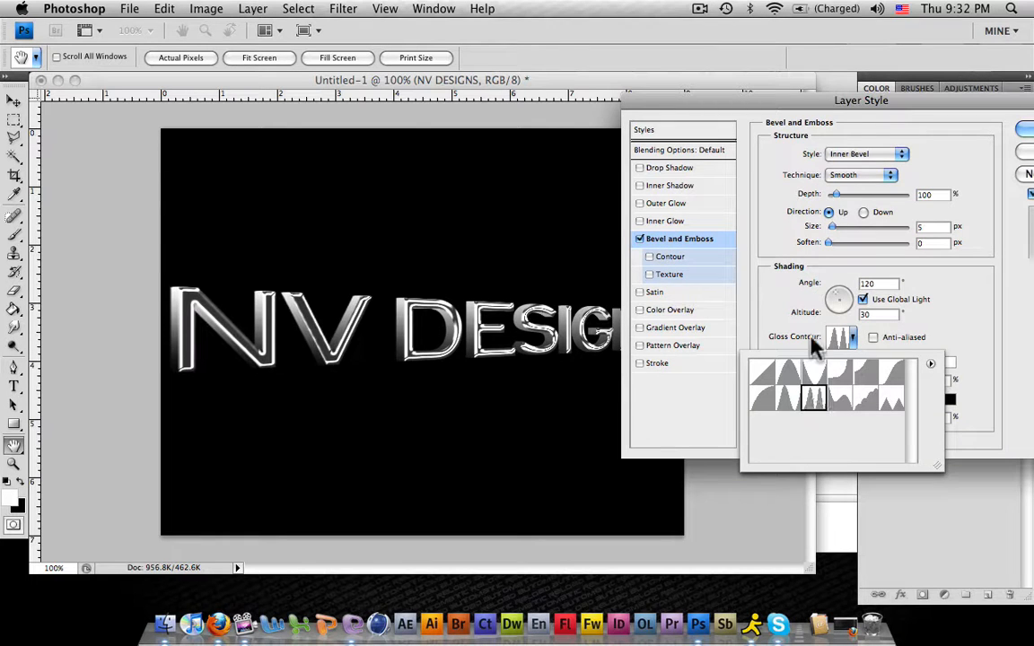
Set bevel Depth to 1%, Size to 3 px and Shadow Opacity to 100%.
{"action": "left_click_drag", "start_coordinate": [835, 194], "coordinate": [825, 195]}
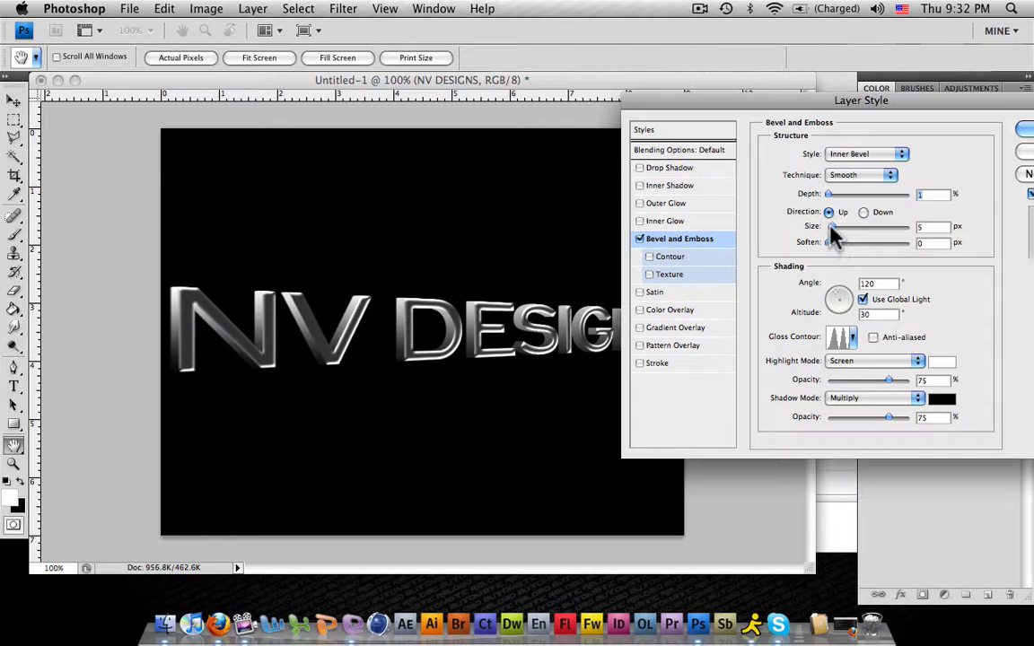
{"action": "left_click_drag", "start_coordinate": [833, 227], "coordinate": [828, 227]}
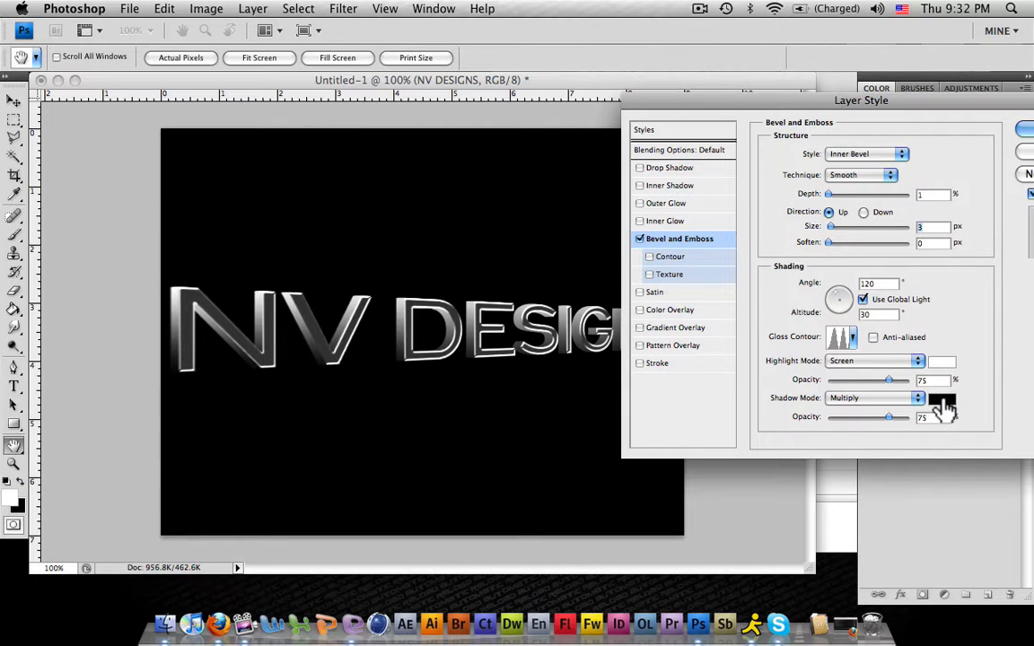
{"action": "left_click_drag", "start_coordinate": [889, 418], "coordinate": [909, 417]}
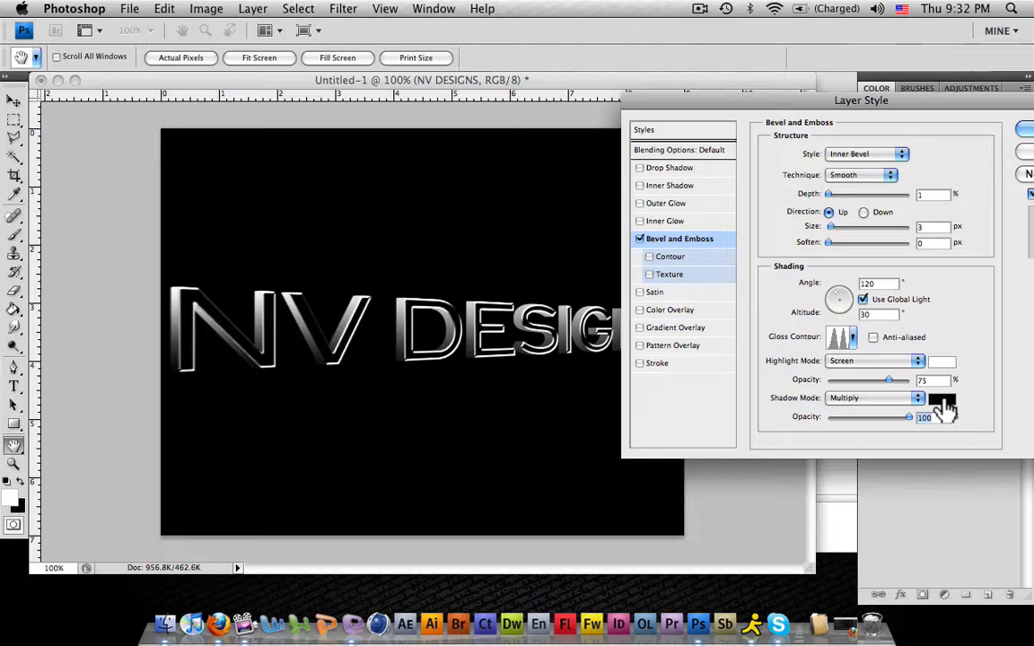
Try red for the bevel shadow colour, then settle on black 000000.
{"action": "left_click", "coordinate": [942, 399]}
{"action": "left_click", "coordinate": [709, 305]}
{"action": "left_click", "coordinate": [882, 295]}
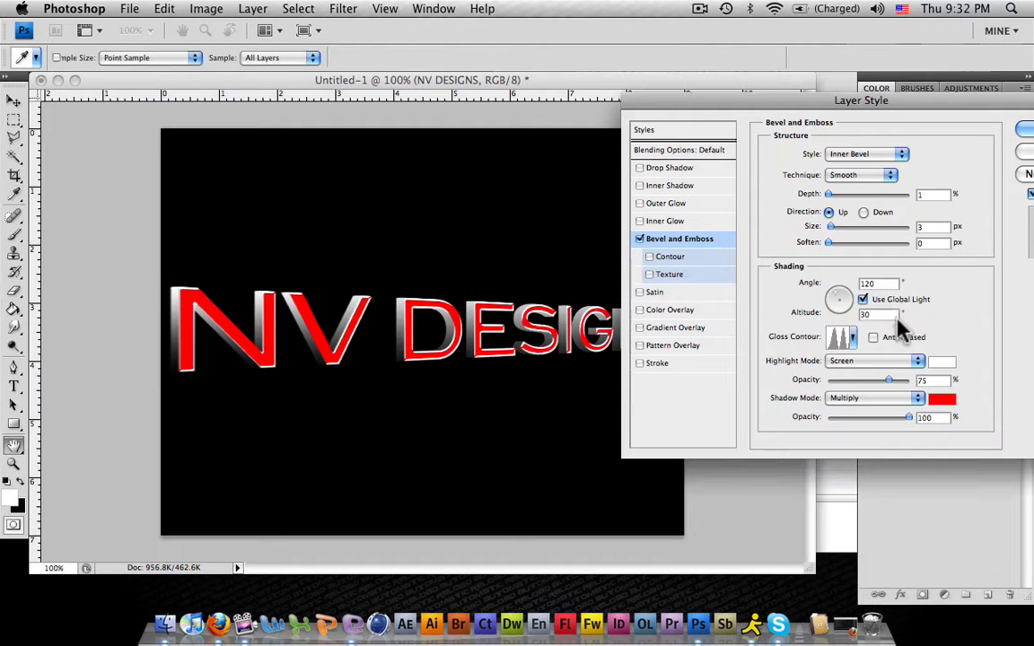
{"action": "left_click", "coordinate": [942, 399]}
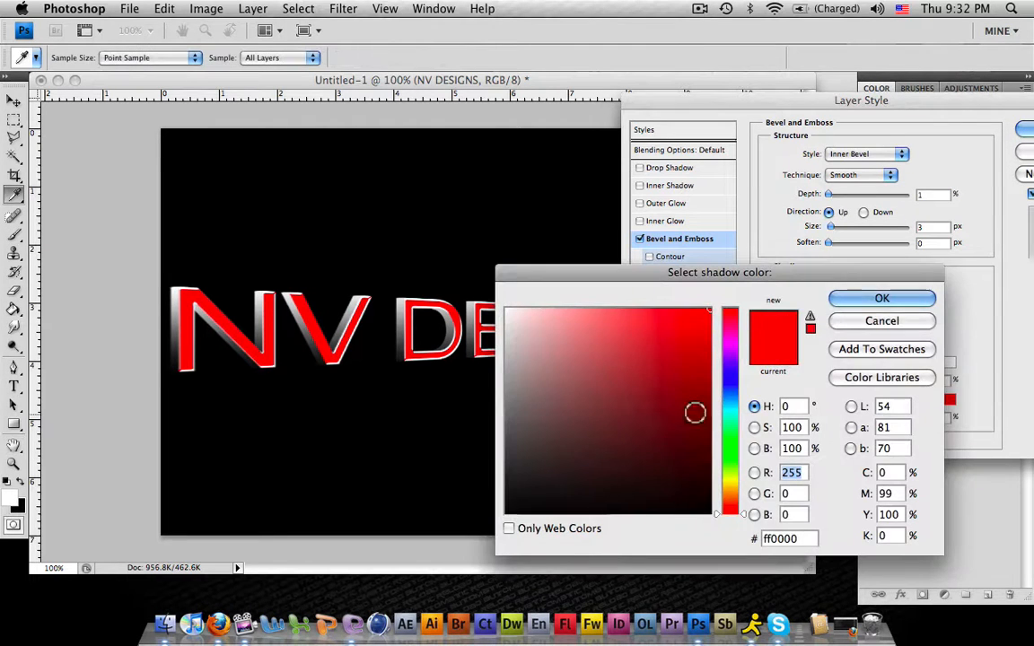
{"action": "left_click", "coordinate": [507, 313]}
{"action": "left_click", "coordinate": [506, 509]}
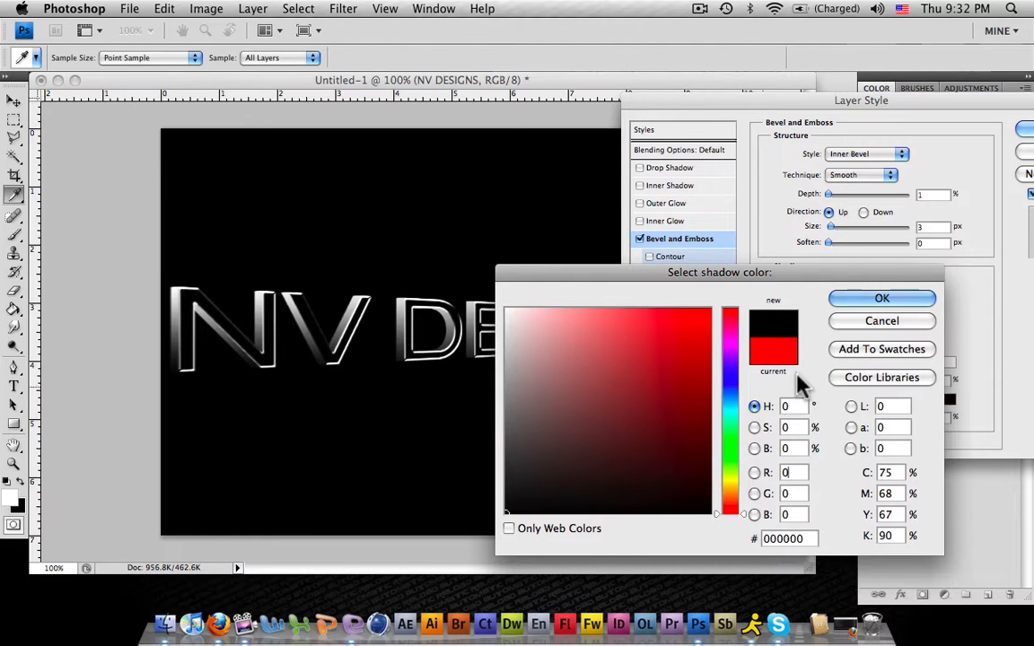
{"action": "left_click", "coordinate": [881, 298]}
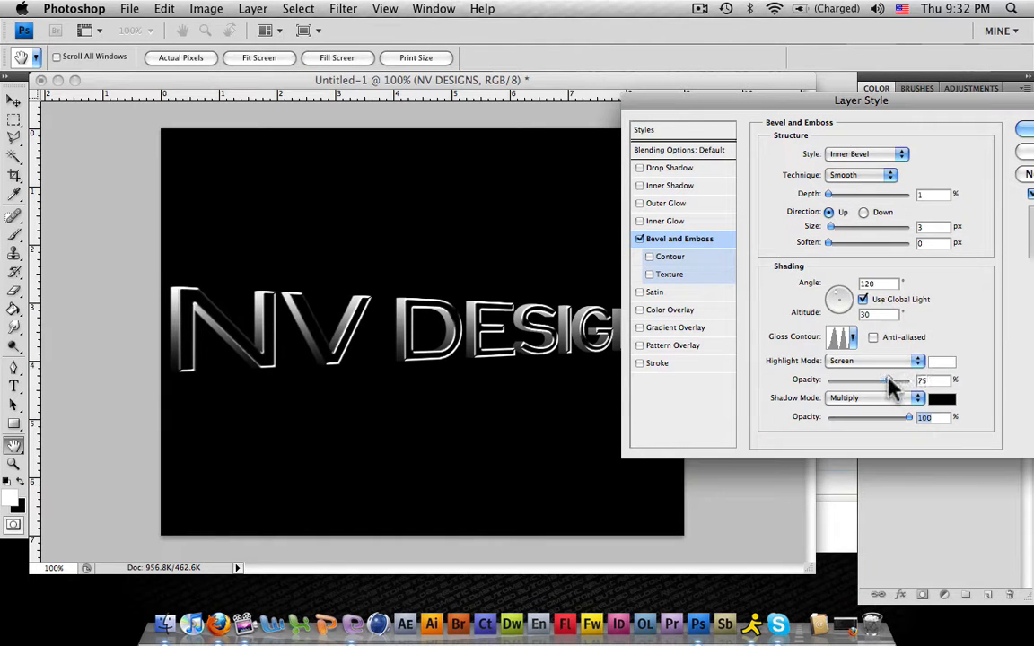
Set Highlight Opacity 100%, adjust the lighting angle, add the red Color Overlay and apply the style.
{"action": "left_click_drag", "start_coordinate": [891, 380], "coordinate": [960, 386]}
{"action": "left_click_drag", "start_coordinate": [844, 289], "coordinate": [843, 314]}
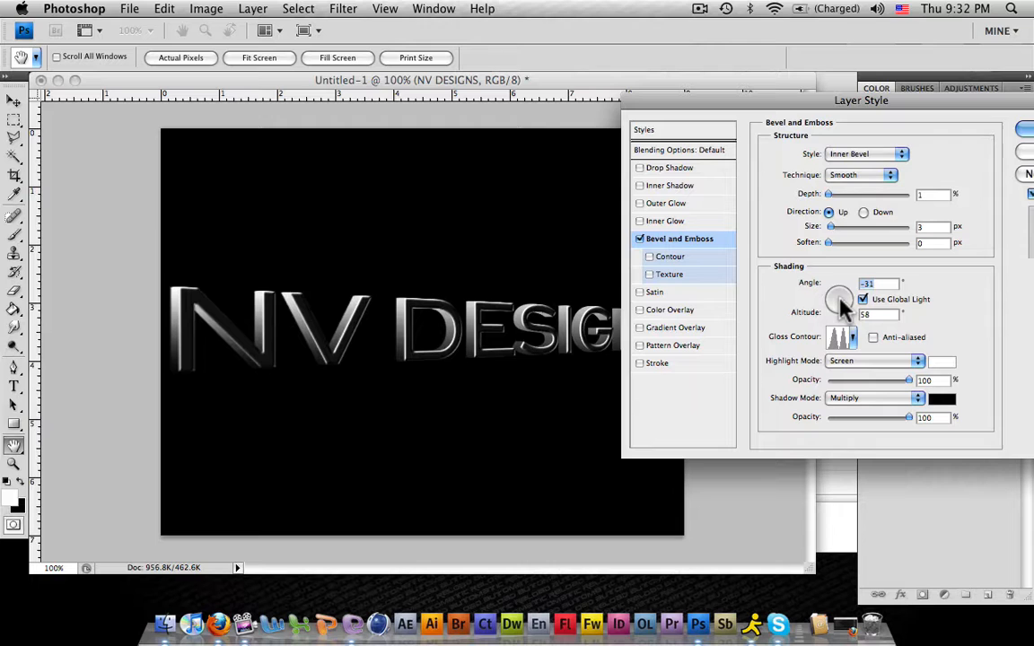
{"action": "left_click", "coordinate": [639, 203]}
{"action": "left_click", "coordinate": [639, 203]}
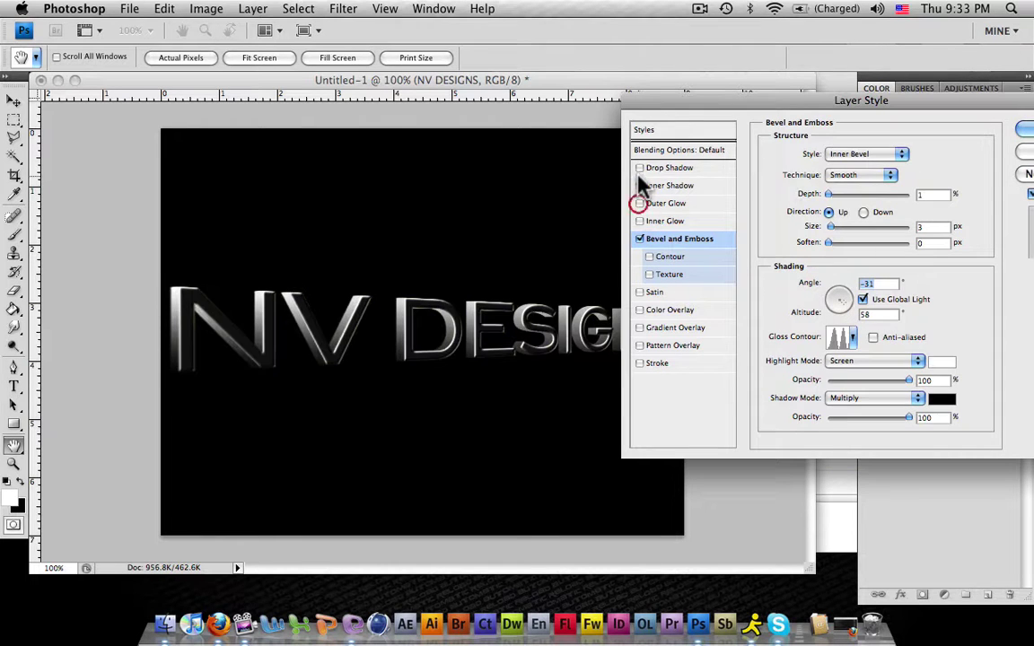
{"action": "left_click", "coordinate": [639, 310]}
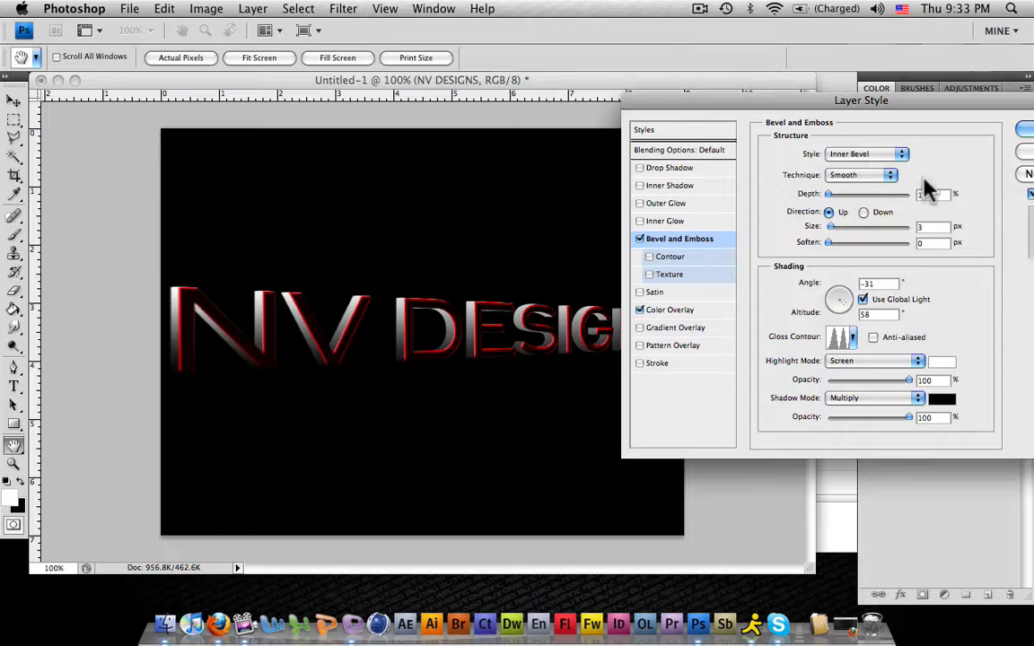
{"action": "left_click", "coordinate": [1023, 130]}
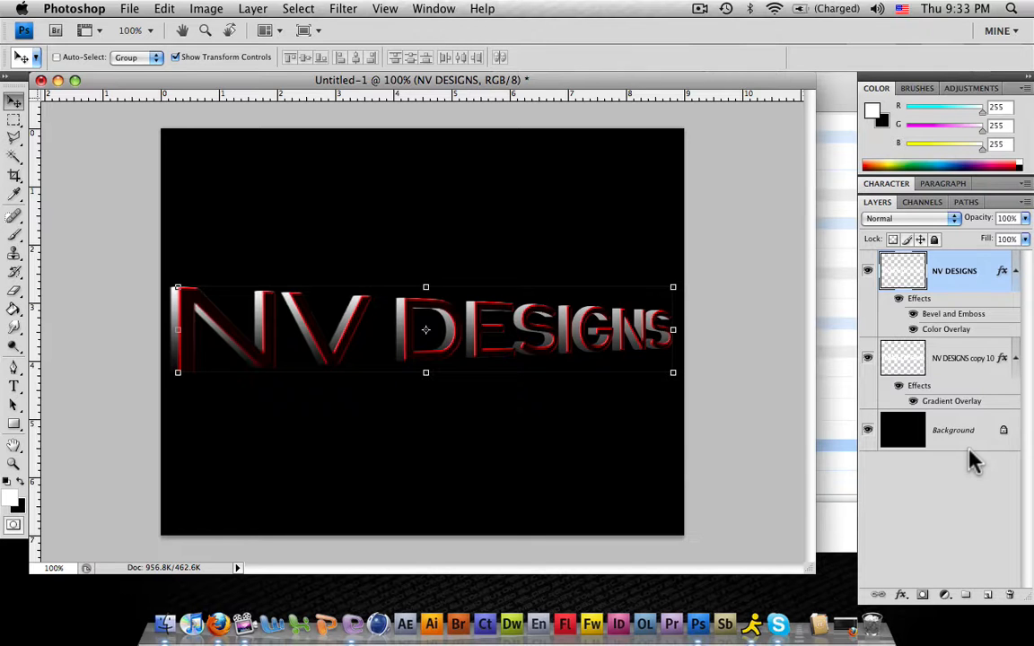
Close the NV DESIGNS document without saving, then close the Skype chat windows.
{"action": "left_click", "coordinate": [40, 80]}
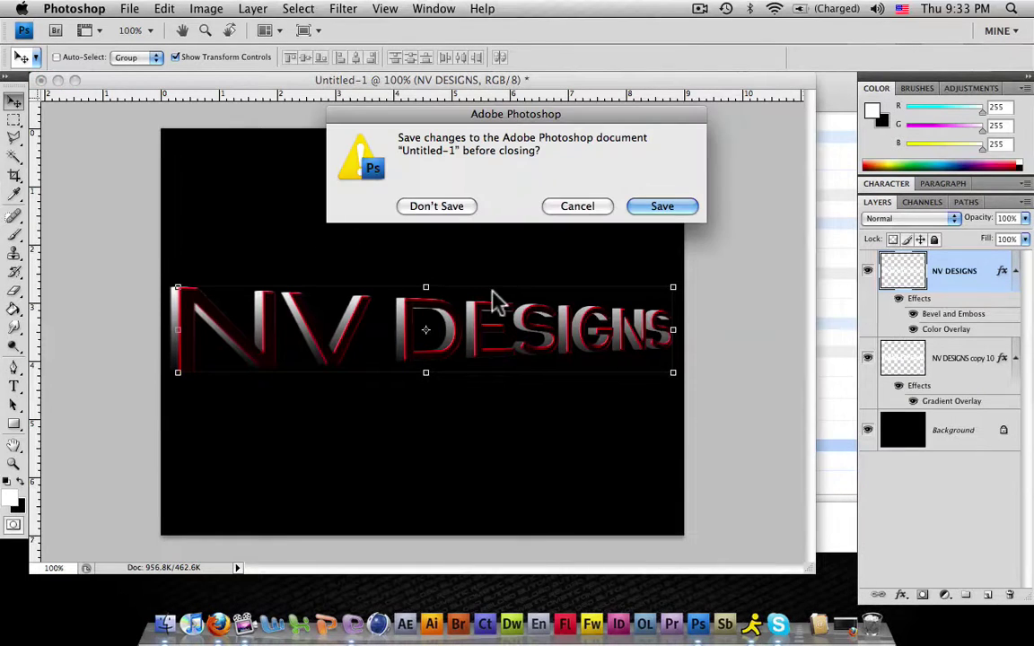
{"action": "left_click", "coordinate": [445, 206]}
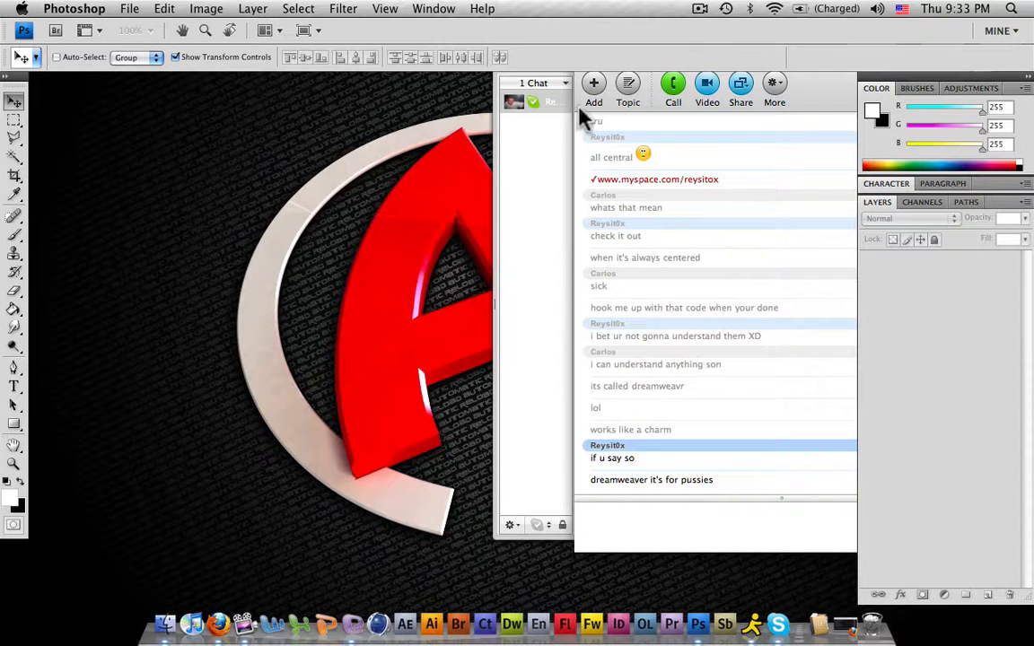
{"action": "left_click", "coordinate": [564, 241]}
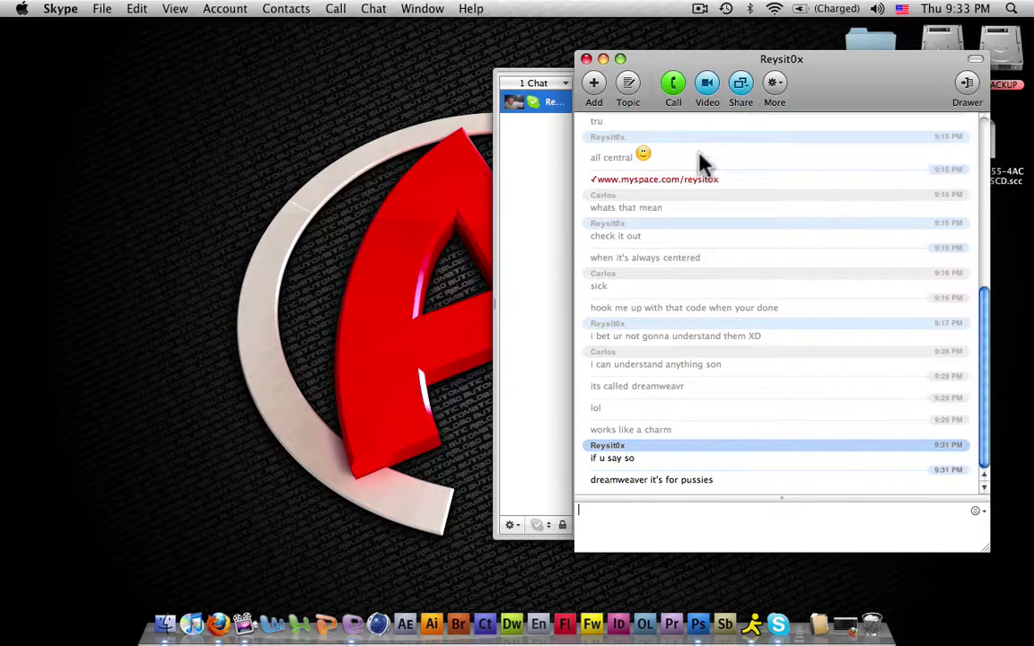
{"action": "left_click", "coordinate": [586, 59]}
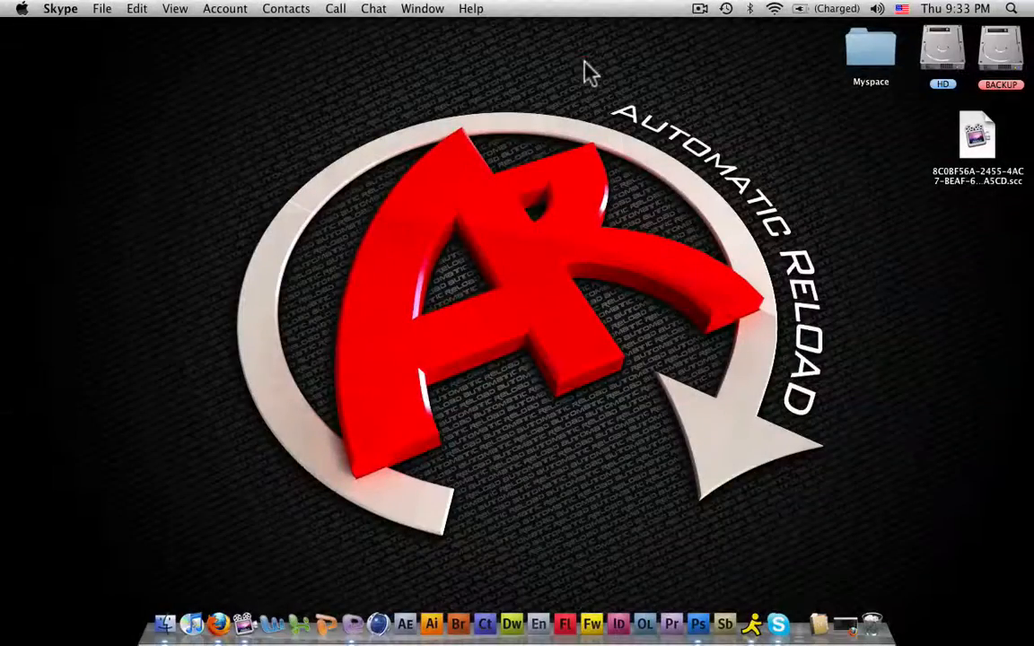